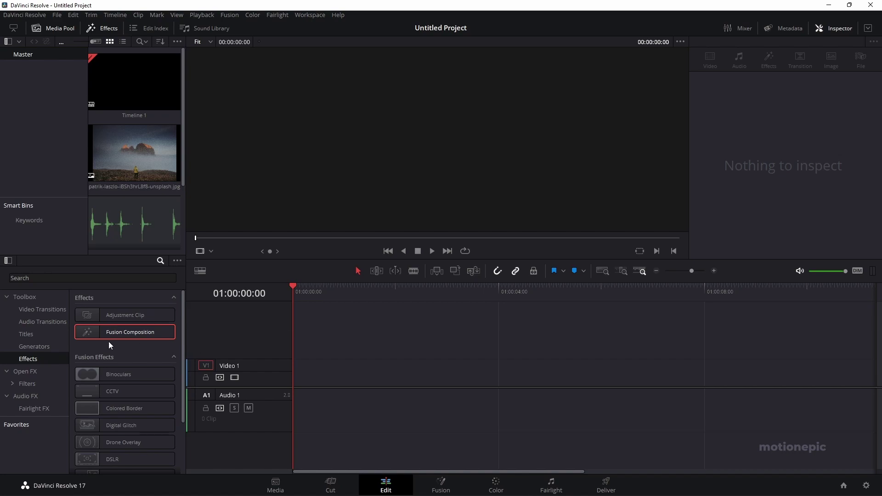
# Add a Fusion Composition at the start of the Video 1 track and open it on the Fusion page
pyautogui.moveTo(97, 333); pyautogui.dragTo(300, 371)
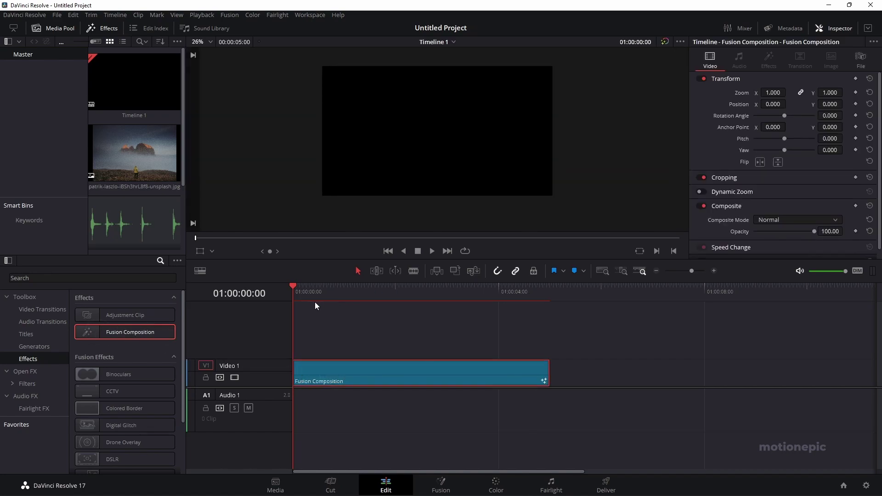
pyautogui.click(441, 484)
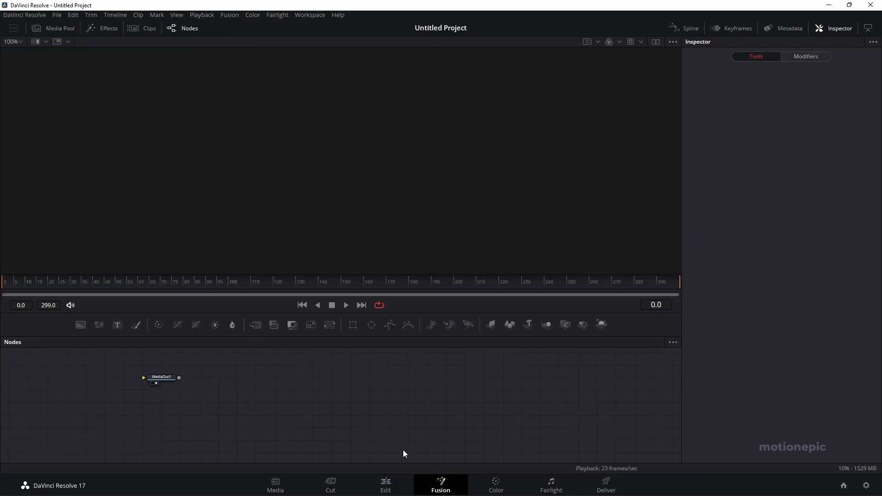
pyautogui.moveTo(219, 385); pyautogui.dragTo(399, 395)
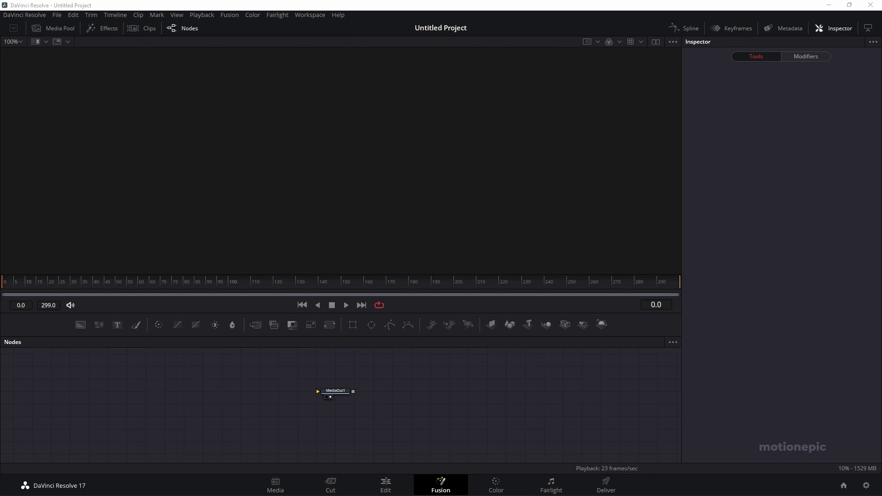
# Switch to the browser to view the downloadable aperture icon on feathericons.com, and return to DaVinci Resolve
pyautogui.moveTo(0, 55); pyautogui.dragTo(421, 25)
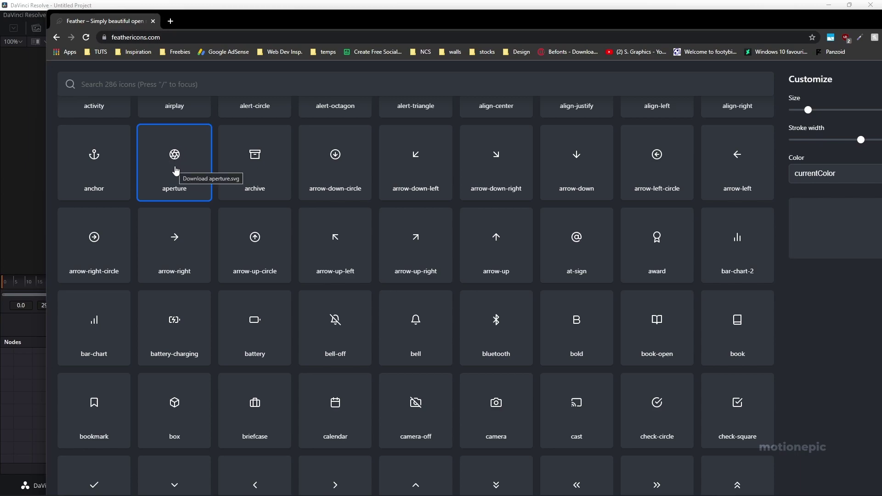
pyautogui.moveTo(245, 20); pyautogui.dragTo(0, 77)
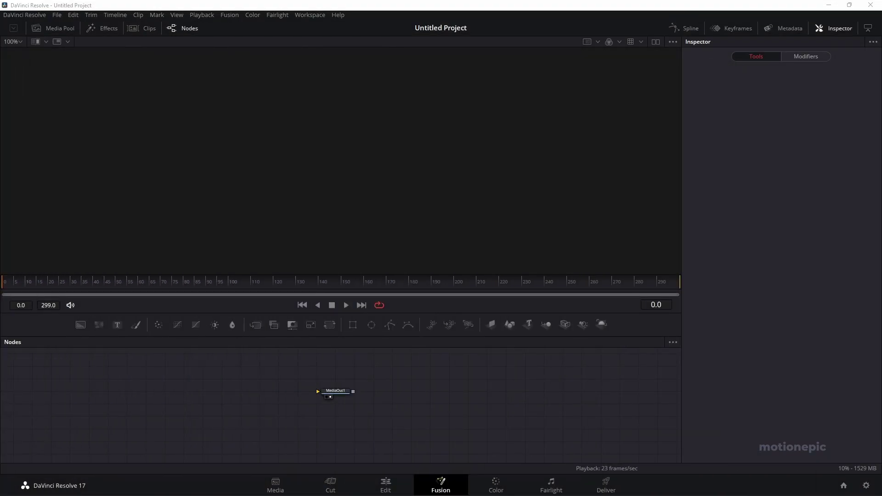
# Import the aperture SVG from the Downloads SVG folder into the composition at an image size of 400 by 400
pyautogui.click(229, 15)
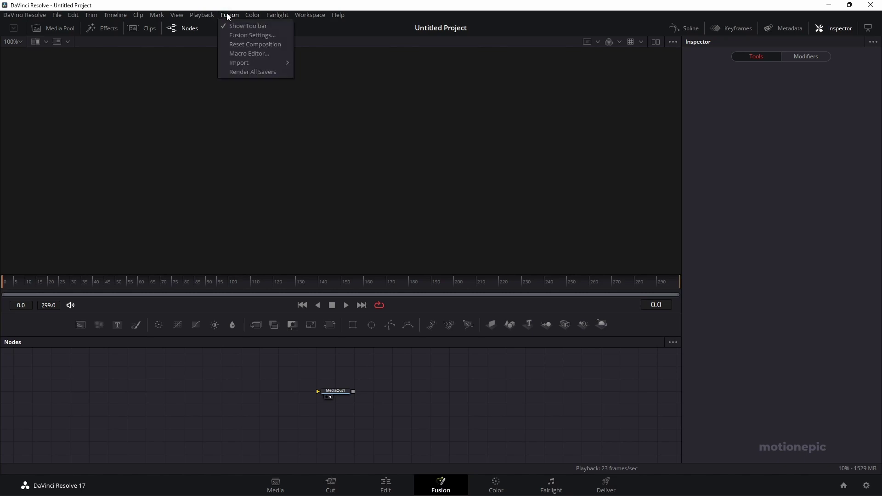
pyautogui.moveTo(266, 62)
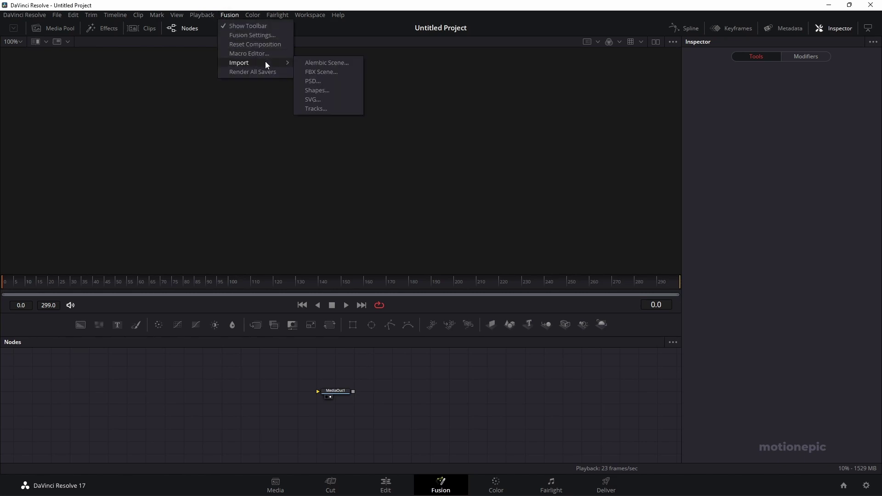
pyautogui.click(318, 99)
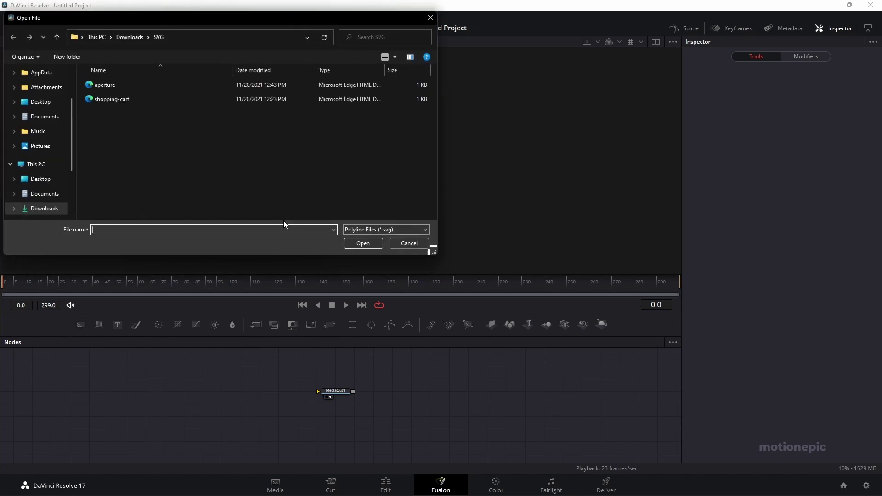
pyautogui.click(105, 86)
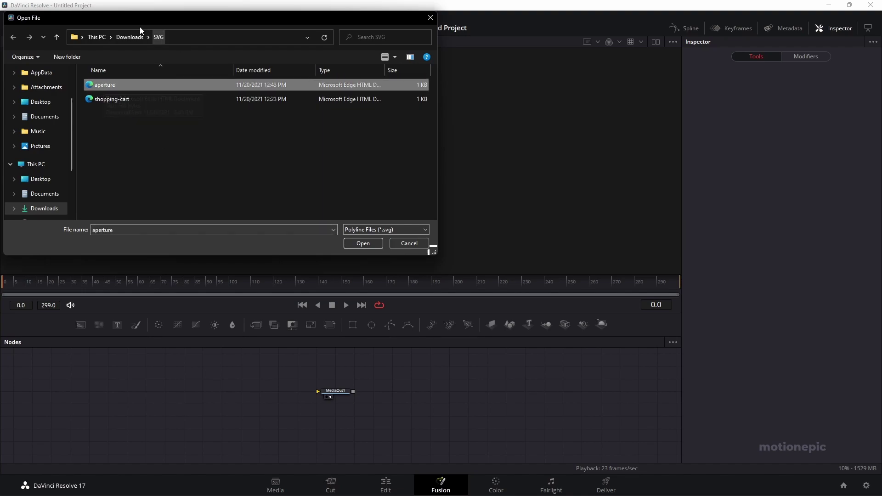
pyautogui.click(360, 245)
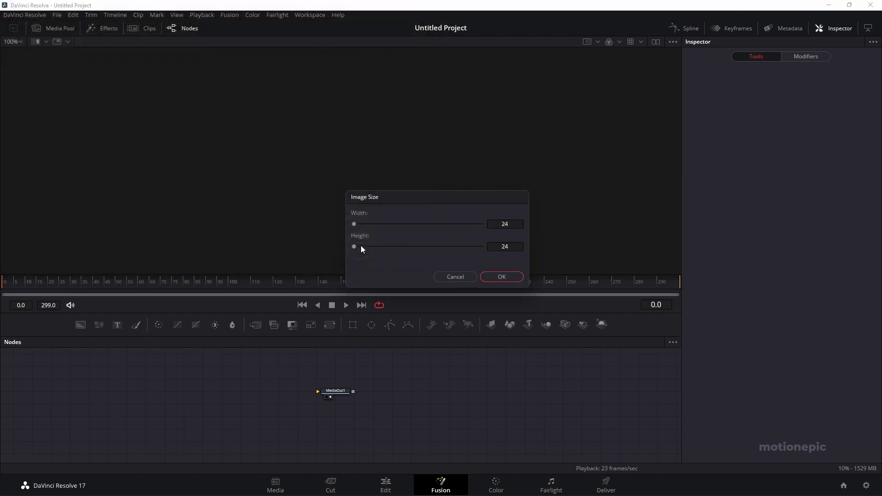
pyautogui.click(510, 225)
pyautogui.click(505, 246)
pyautogui.click(498, 278)
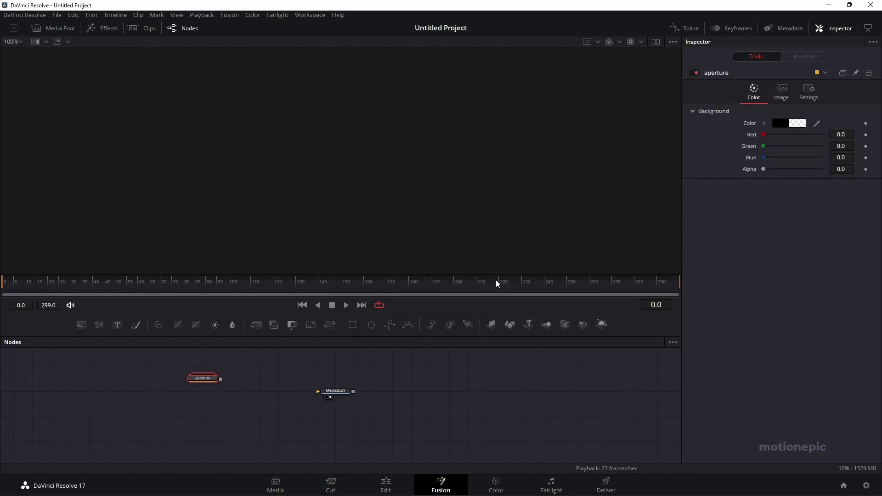
# Align the aperture group with the MediaOut1 node, show it in the viewer and expand the group
pyautogui.moveTo(209, 386); pyautogui.dragTo(186, 403)
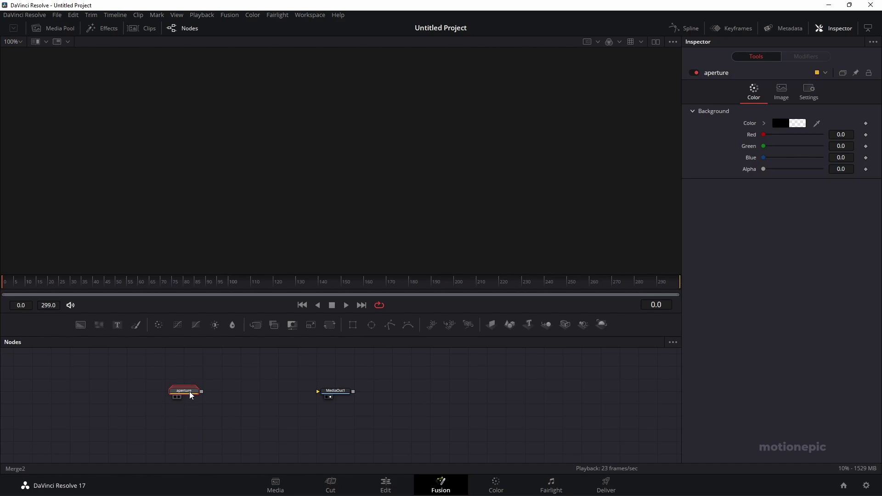
pyautogui.moveTo(191, 395); pyautogui.dragTo(430, 223)
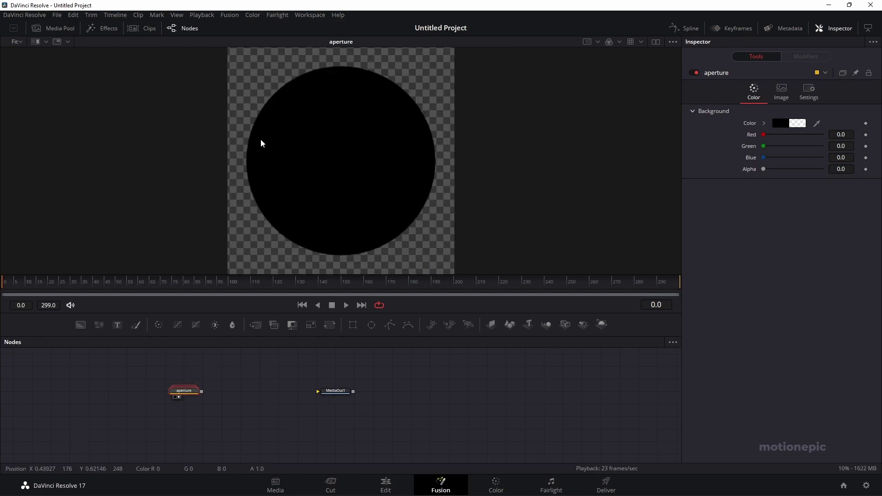
pyautogui.doubleClick(184, 394)
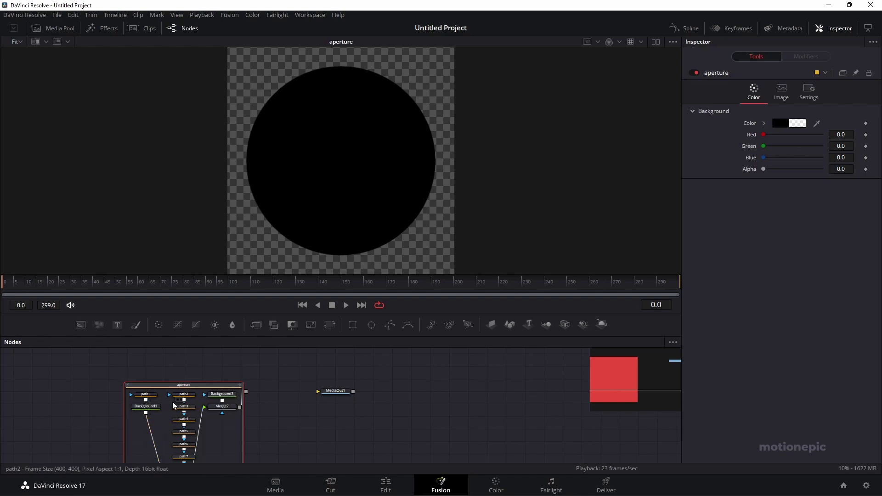
# Turn off Solid on the outer circle's path1 node and set its border width to 0.03
pyautogui.click(145, 396)
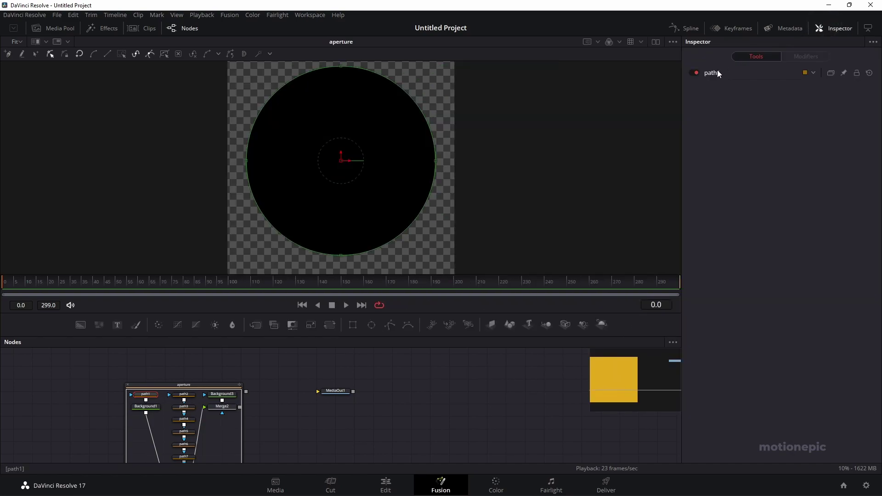
pyautogui.click(709, 75)
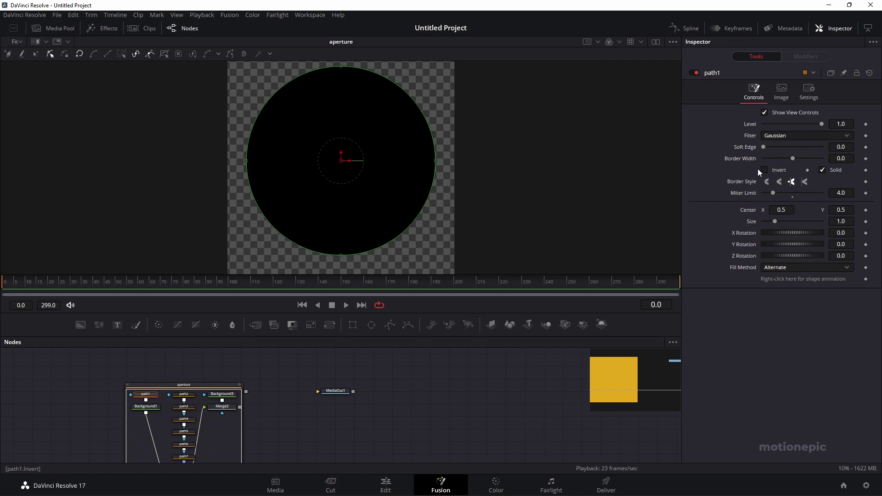
pyautogui.click(822, 170)
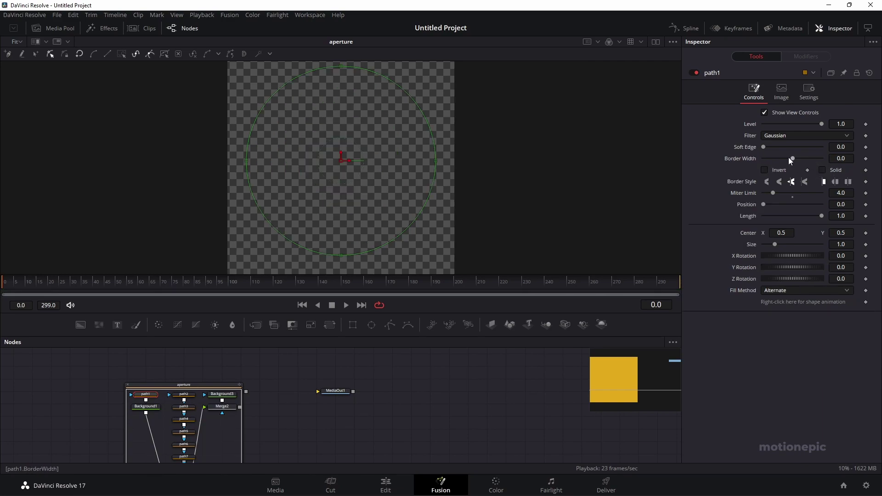
pyautogui.click(843, 159)
pyautogui.write('3')
pyautogui.press('Tab')
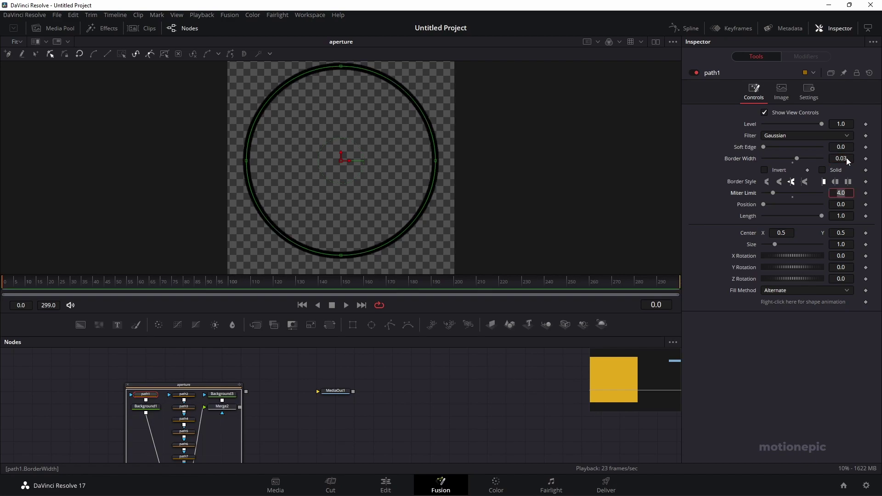
# Turn off Solid on the path2 node and set its border width to 0.03
pyautogui.click(185, 395)
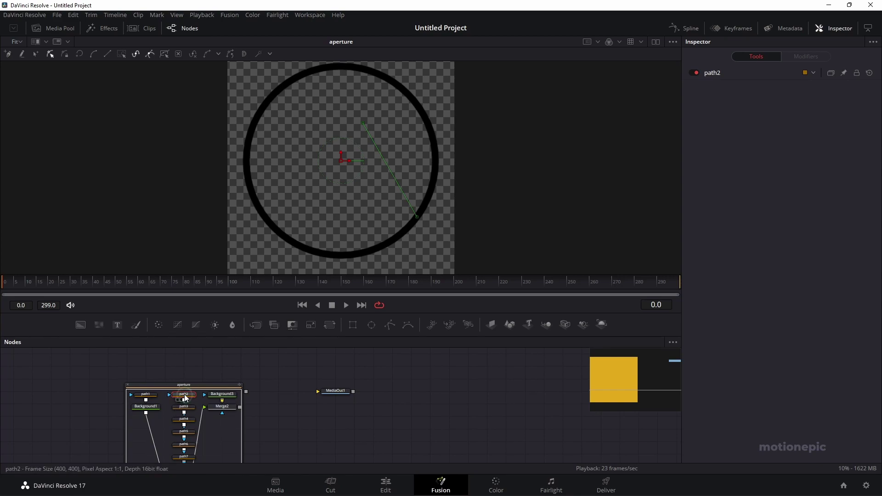
pyautogui.click(715, 74)
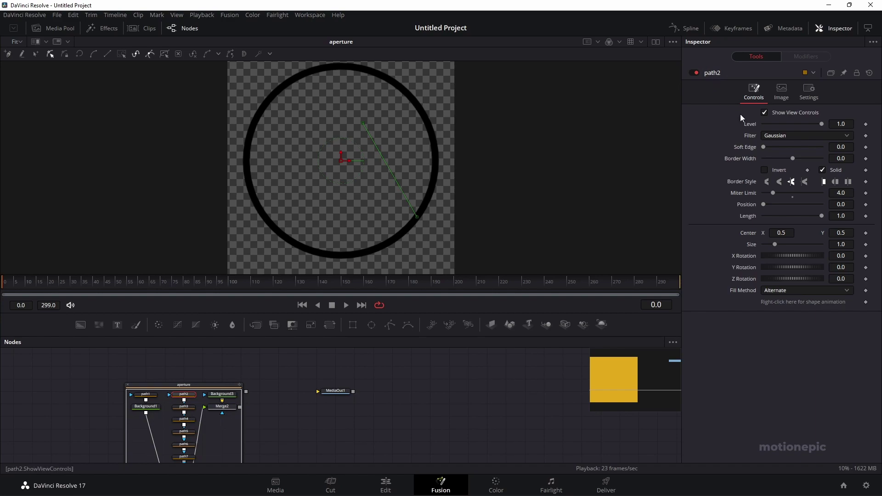
pyautogui.click(823, 171)
pyautogui.click(848, 159)
pyautogui.write('3')
pyautogui.press('Tab')
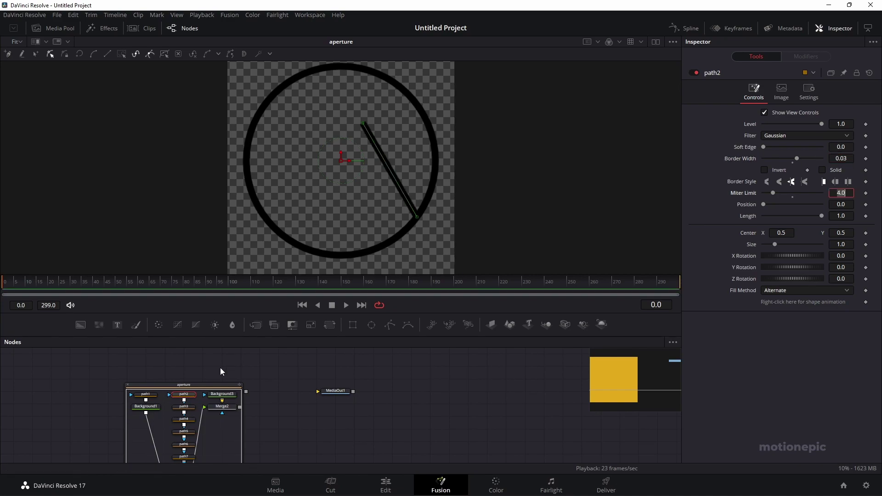
# Select the path3 to path7 nodes together, turn off Solid on path7 and set its border width to 0.03
pyautogui.moveTo(245, 445); pyautogui.dragTo(260, 407)
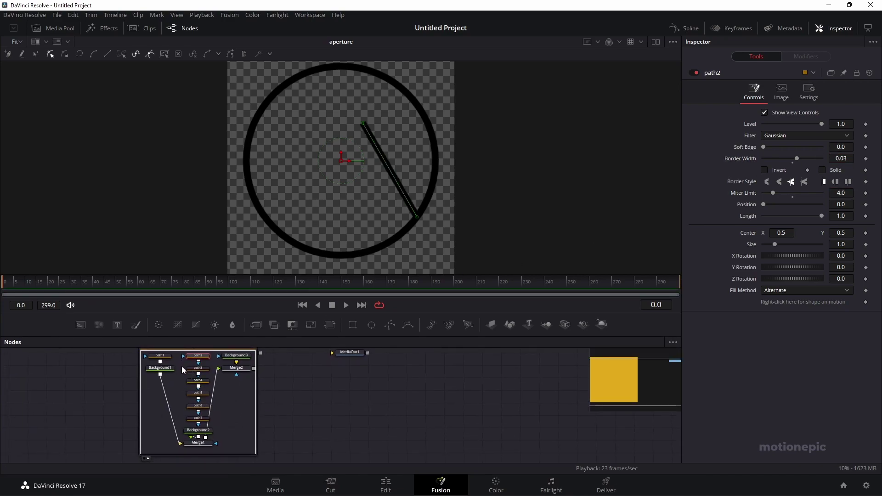
pyautogui.moveTo(181, 366); pyautogui.dragTo(204, 423)
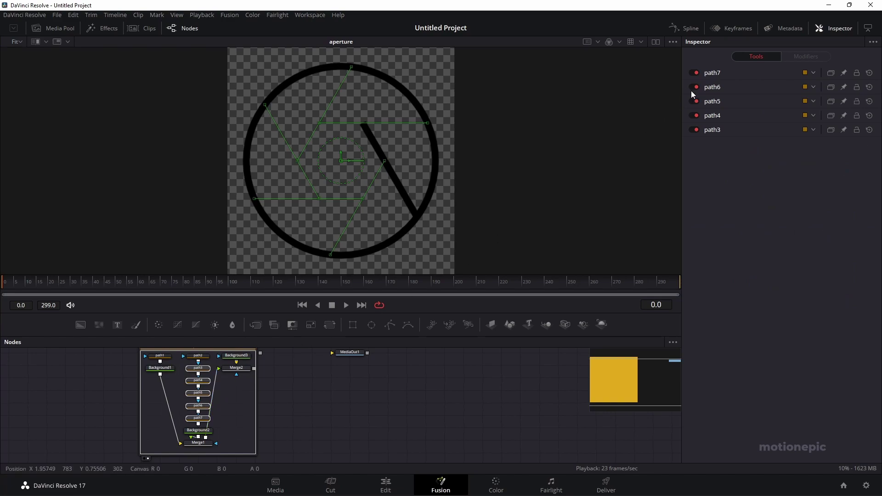
pyautogui.click(714, 73)
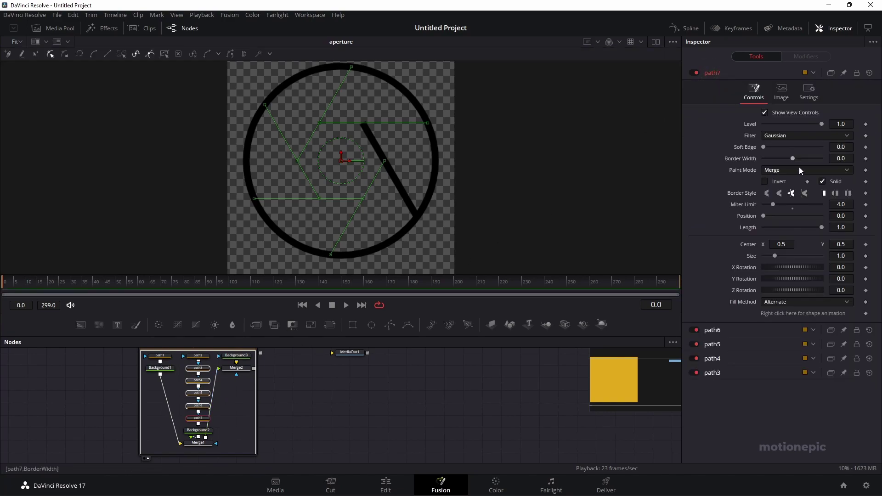
pyautogui.click(823, 182)
pyautogui.click(846, 159)
pyautogui.write('3')
pyautogui.press('Return')
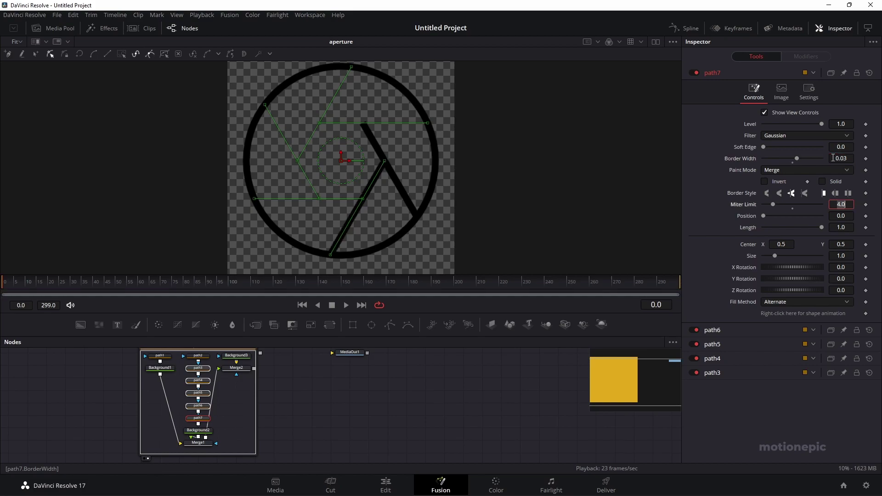
pyautogui.click(713, 73)
# Turn off Solid on the path6 node and set its border width to 0.03
pyautogui.click(713, 87)
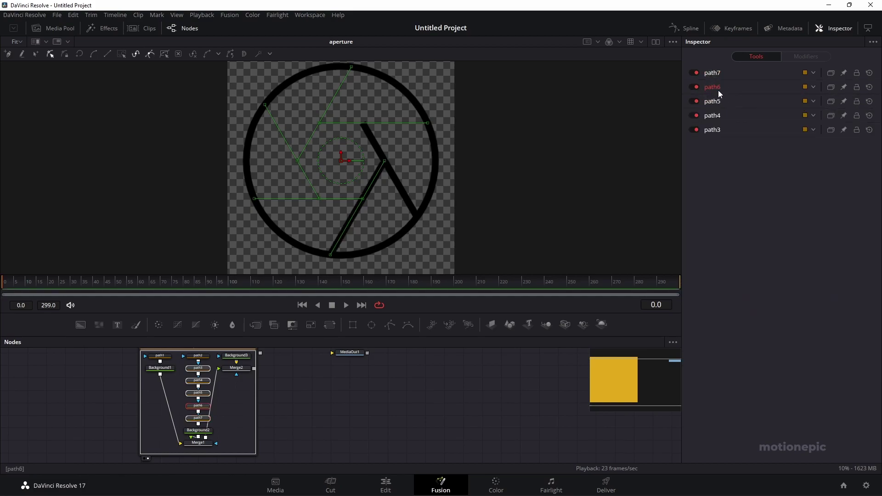
pyautogui.click(712, 88)
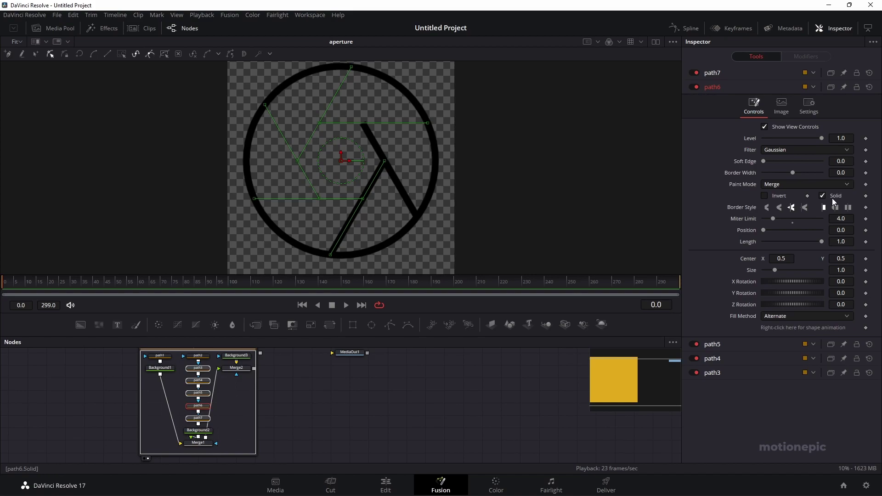
pyautogui.click(823, 196)
pyautogui.click(836, 173)
pyautogui.write('0.03')
pyautogui.press('Return')
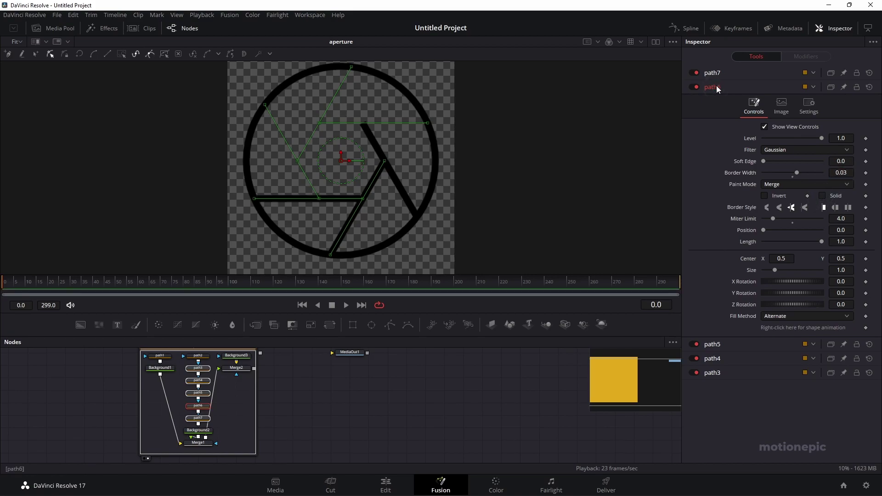
pyautogui.click(713, 87)
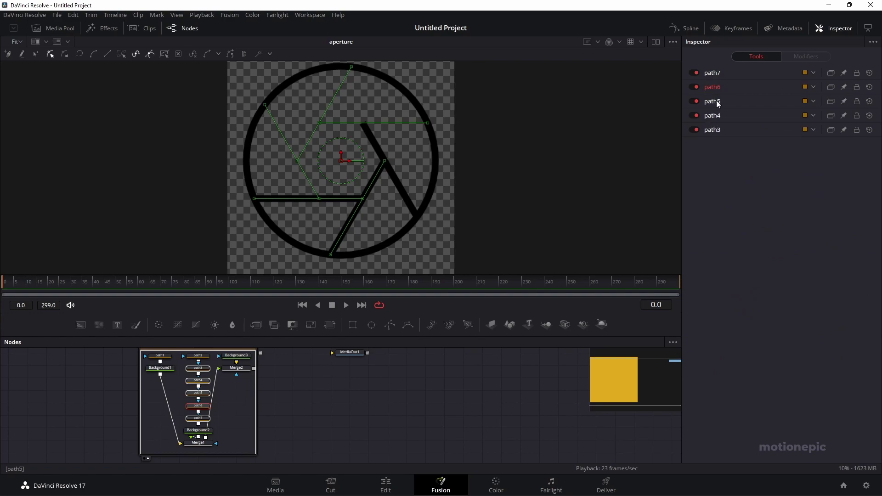
# Turn off Solid on the path5 node and set its border width to 0.03
pyautogui.click(716, 102)
pyautogui.doubleClick(848, 187)
pyautogui.write('0.03')
pyautogui.press('Return')
pyautogui.click(714, 102)
# Turn off Solid on the path4 node and set its border width to 0.03
pyautogui.click(713, 119)
pyautogui.doubleClick(843, 201)
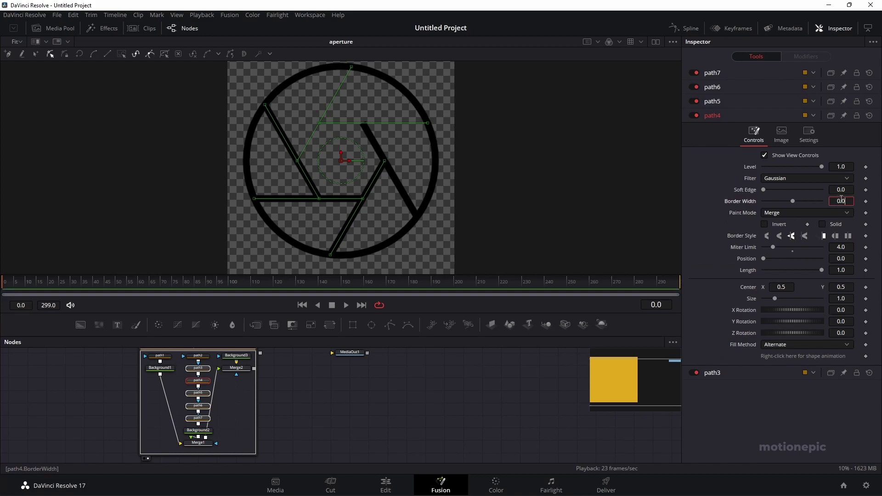
pyautogui.write('0.03')
pyautogui.click(713, 116)
# Turn off Solid on the path3 node and set its border width to 0.03
pyautogui.click(713, 130)
pyautogui.doubleClick(843, 215)
pyautogui.write('0.03')
pyautogui.press('Tab')
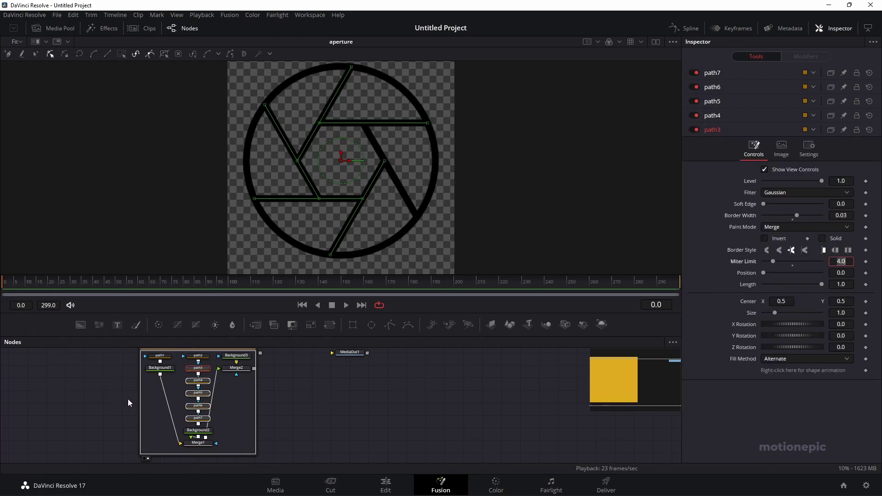
# Set the outer circle path1's Length to 0.0 at frame 0 and add a keyframe there
pyautogui.moveTo(157, 409); pyautogui.dragTo(184, 411)
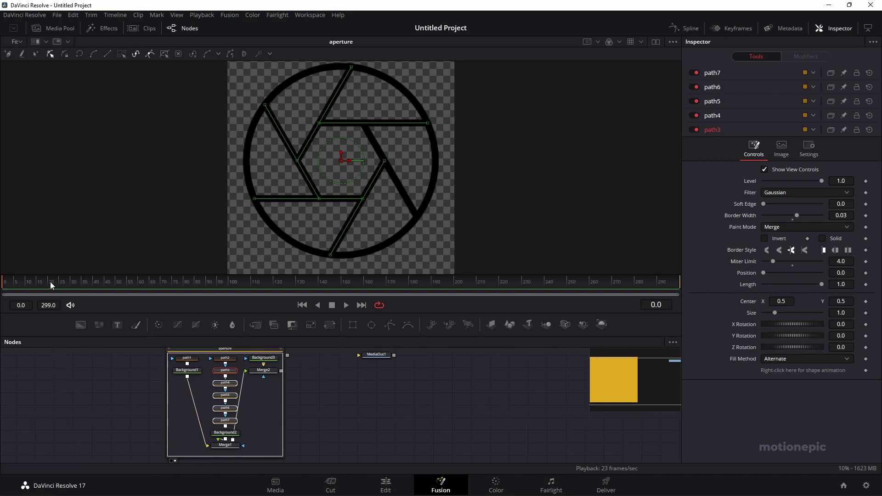
pyautogui.moveTo(51, 282); pyautogui.dragTo(5, 282)
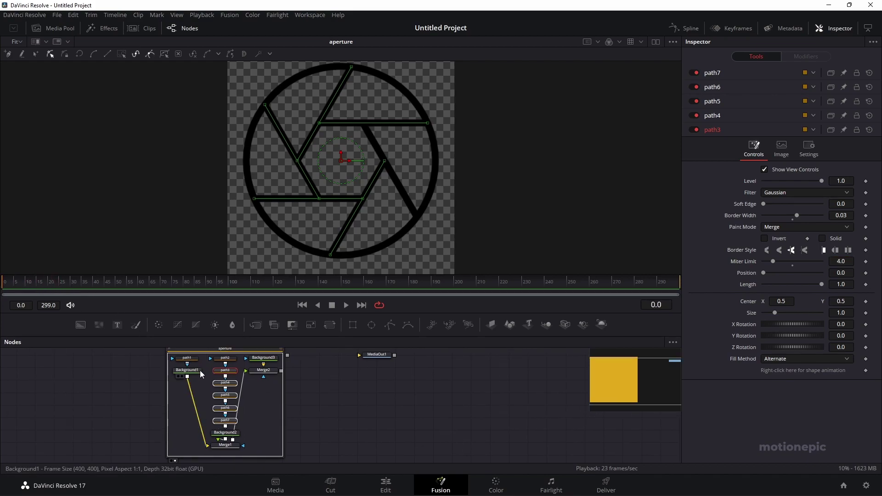
pyautogui.click(186, 359)
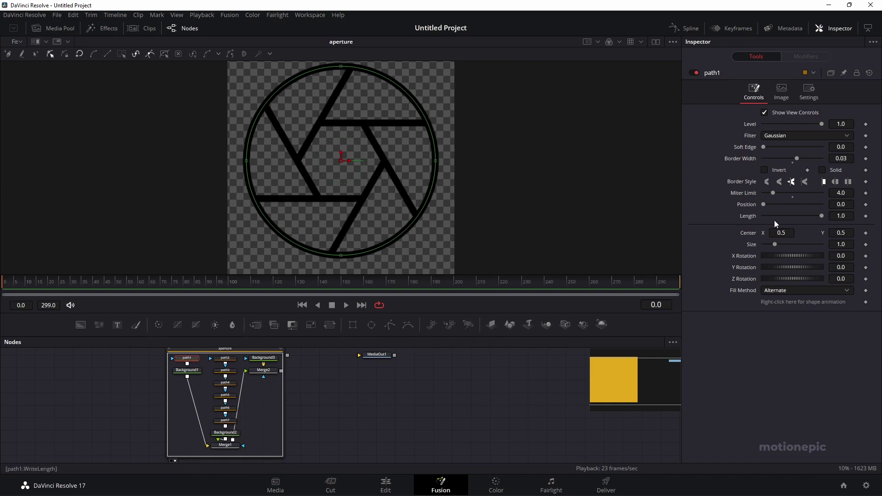
pyautogui.moveTo(816, 214); pyautogui.dragTo(743, 214)
pyautogui.click(866, 216)
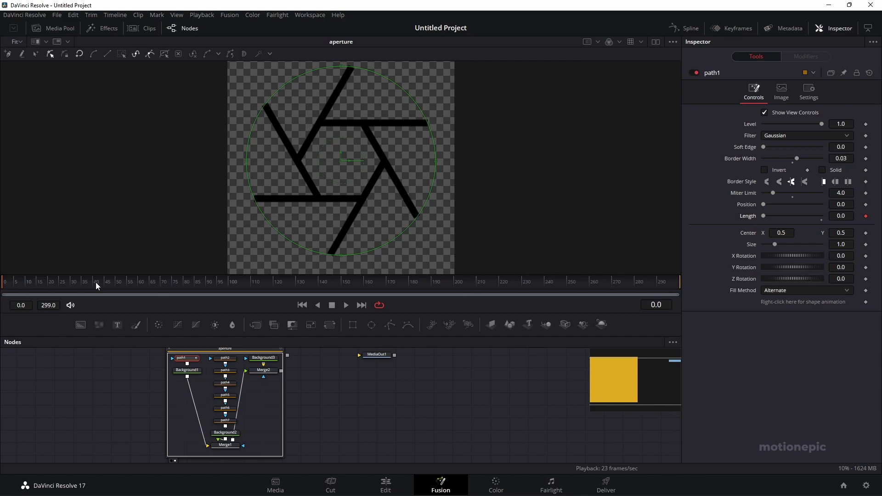
# Keyframe path1's Length at 1.0 on frame 60 and scrub the circle drawing on
pyautogui.click(135, 283)
pyautogui.moveTo(763, 216); pyautogui.dragTo(840, 216)
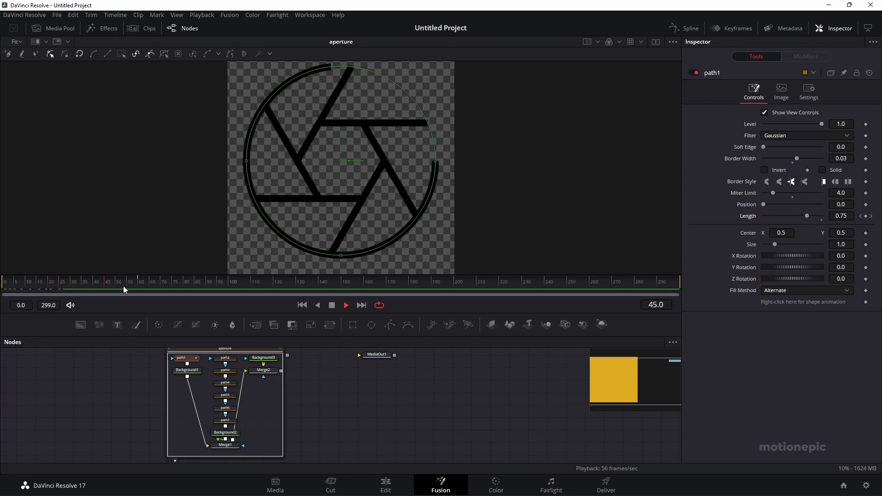
pyautogui.click(137, 281)
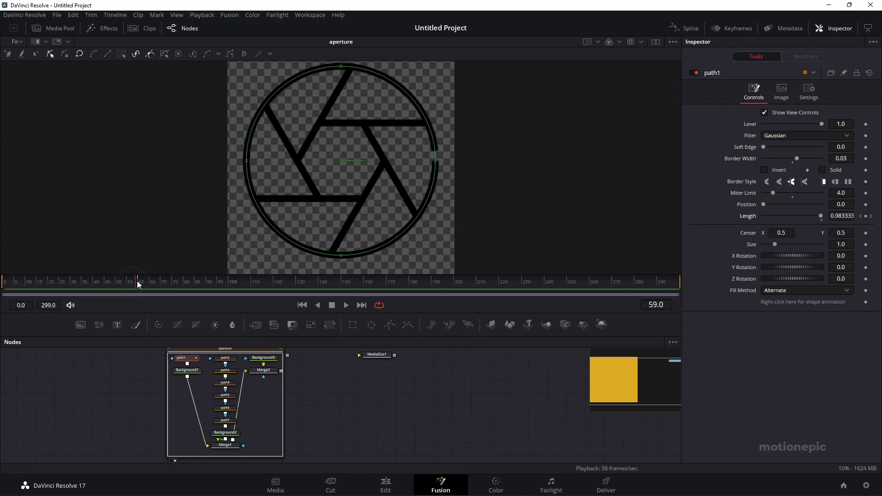
pyautogui.click(139, 281)
# Smooth path1's Length curve in the Spline editor and set its Ease In to 100
pyautogui.click(685, 28)
pyautogui.click(365, 377)
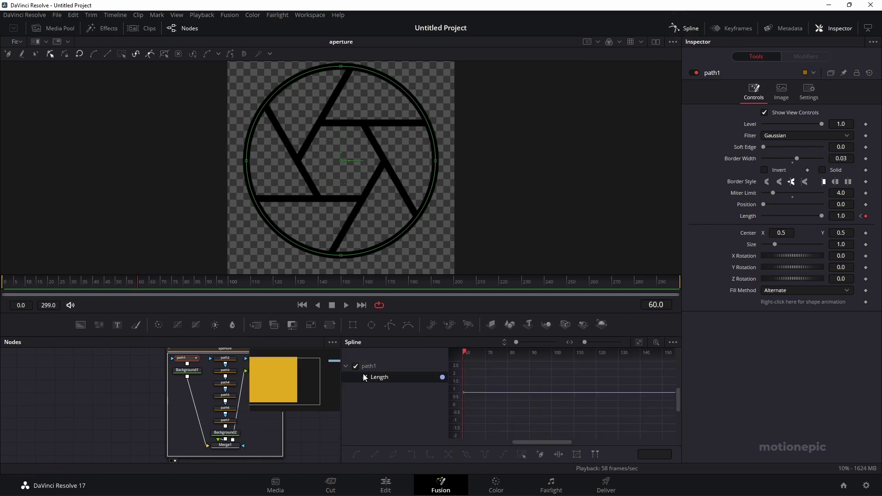
pyautogui.click(640, 343)
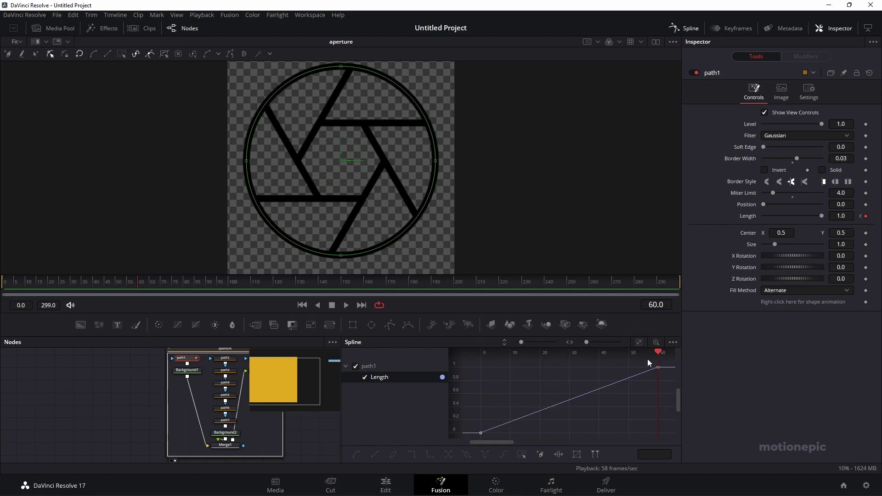
pyautogui.click(527, 453)
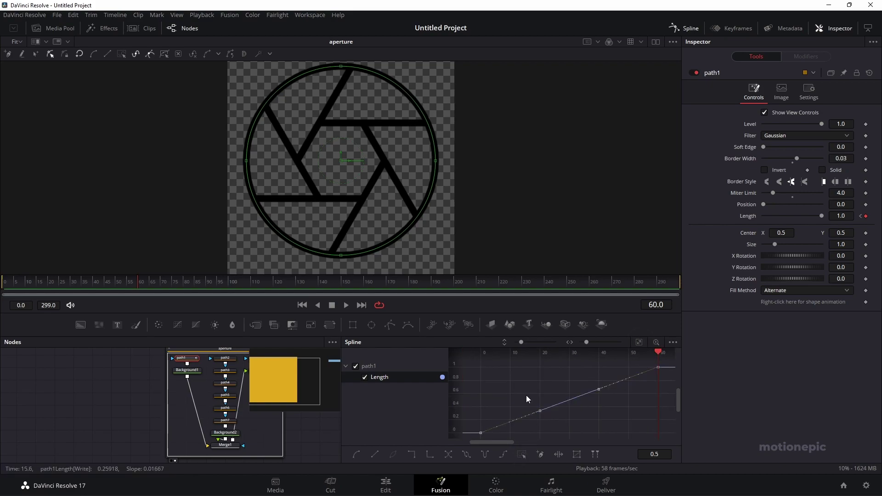
pyautogui.press('f')
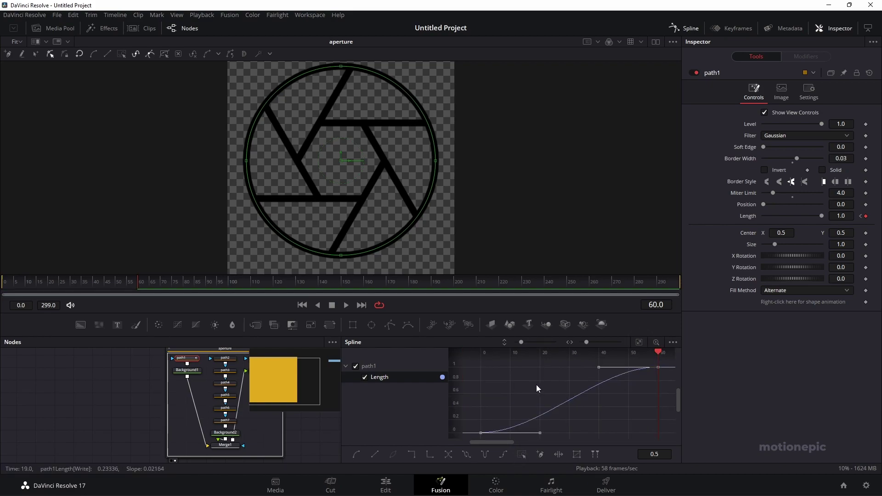
pyautogui.press('t')
pyautogui.moveTo(578, 354); pyautogui.dragTo(578, 354)
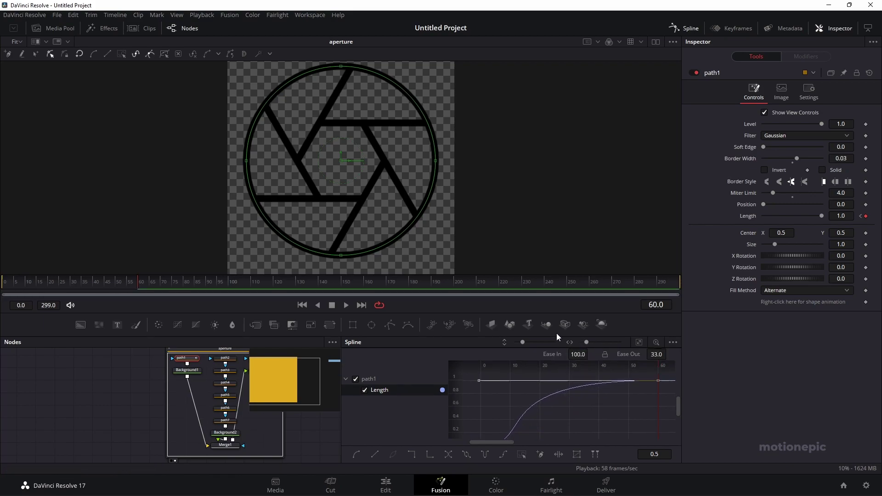
pyautogui.click(684, 28)
# Play the composition from the start to check how the outer circle draws on
pyautogui.moveTo(40, 281); pyautogui.dragTo(2, 282)
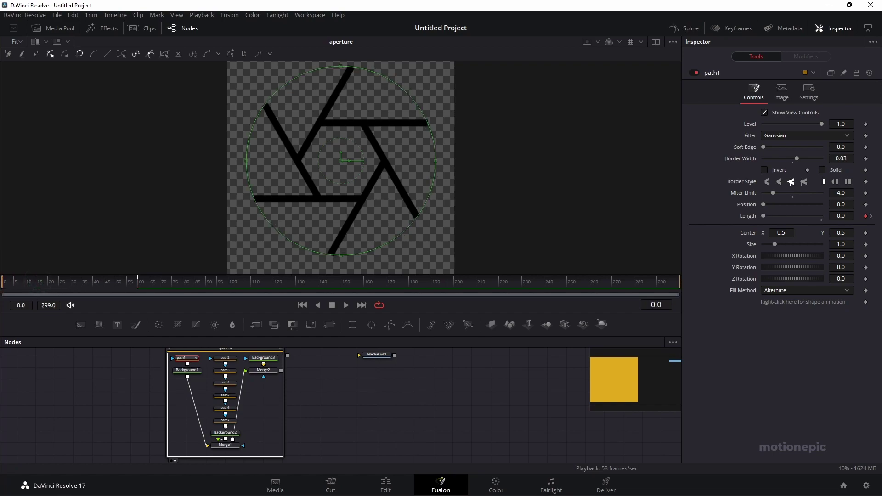
pyautogui.click(59, 406)
pyautogui.press('space')
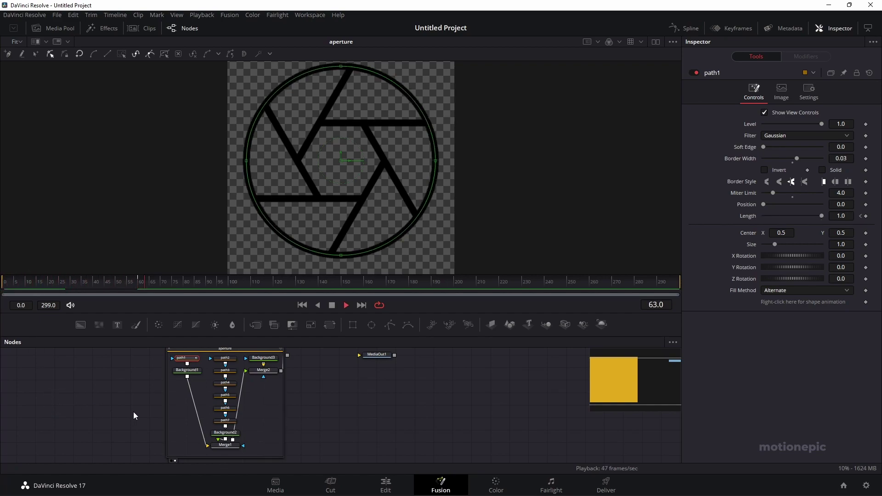
pyautogui.click(38, 284)
pyautogui.press('space')
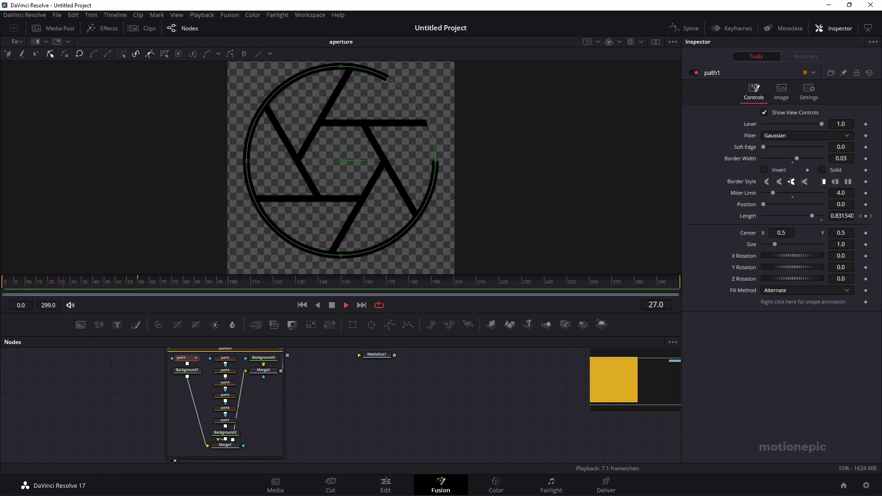
pyautogui.press('space')
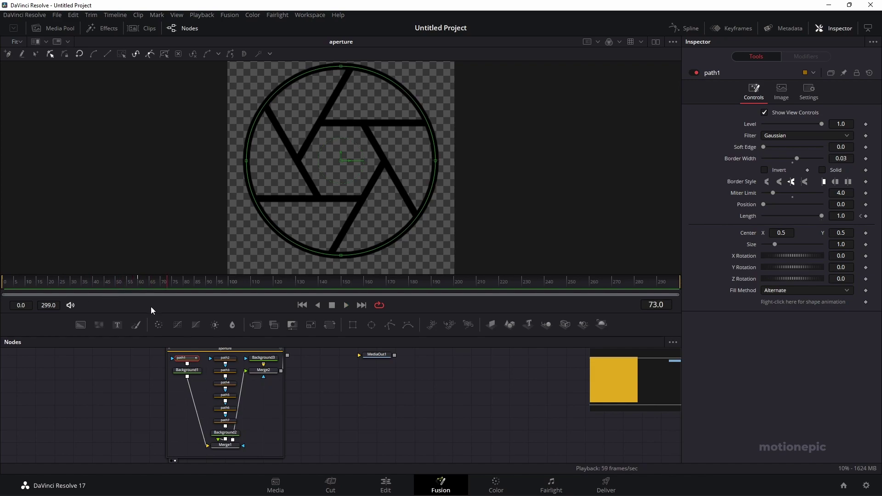
# Select the path2 to path7 nodes together and connect path7's Length to path1's Length
pyautogui.click(225, 361)
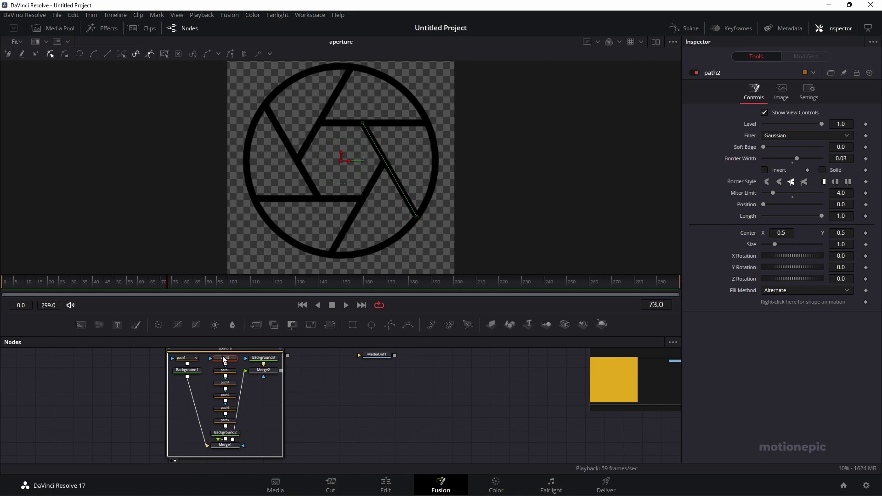
pyautogui.moveTo(204, 355); pyautogui.dragTo(231, 427)
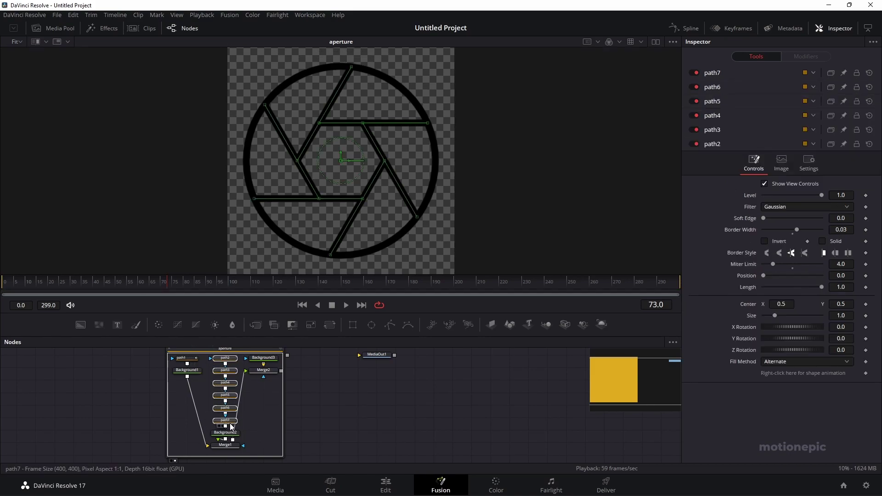
pyautogui.click(716, 73)
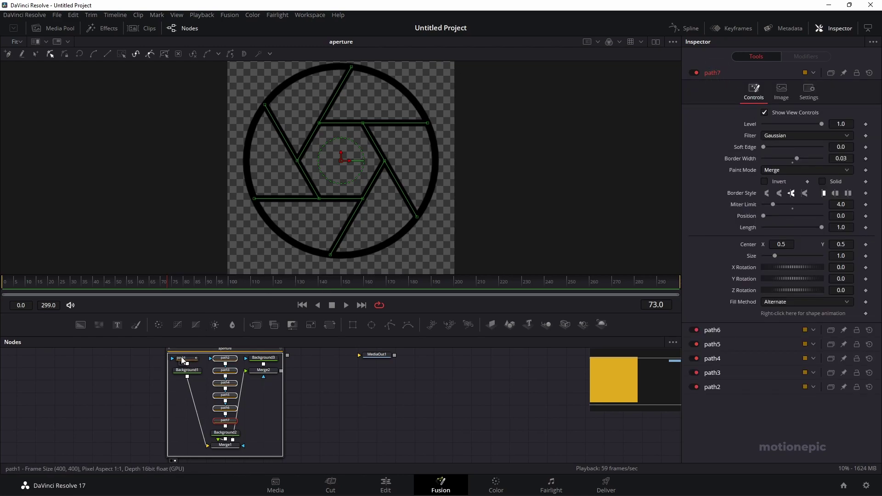
pyautogui.rightClick(747, 228)
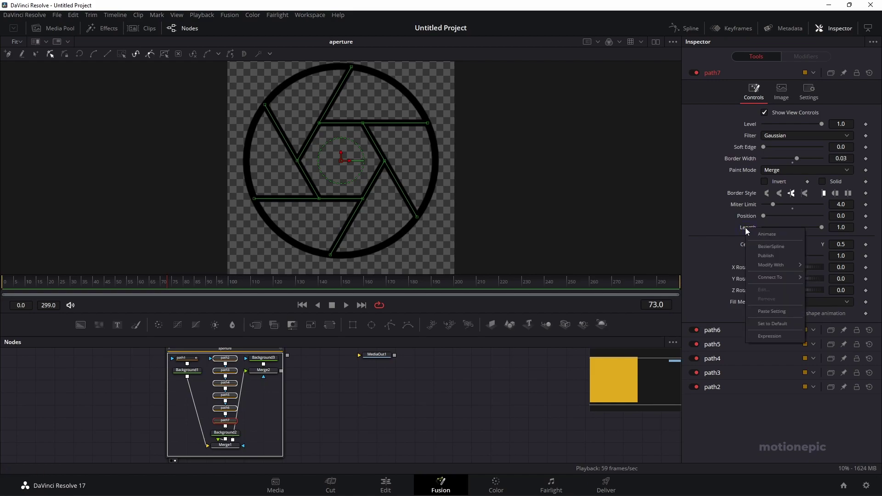
pyautogui.moveTo(764, 276)
pyautogui.click(784, 278)
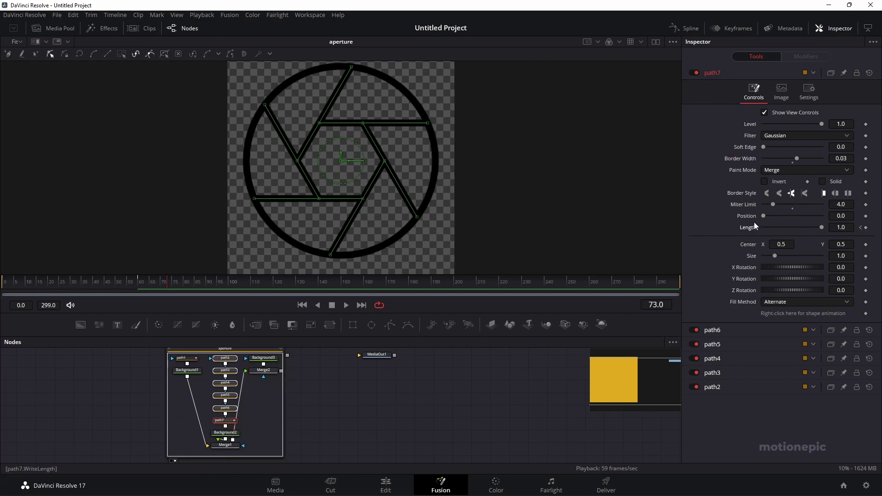
# Connect path6's Length to path1's Length
pyautogui.click(712, 72)
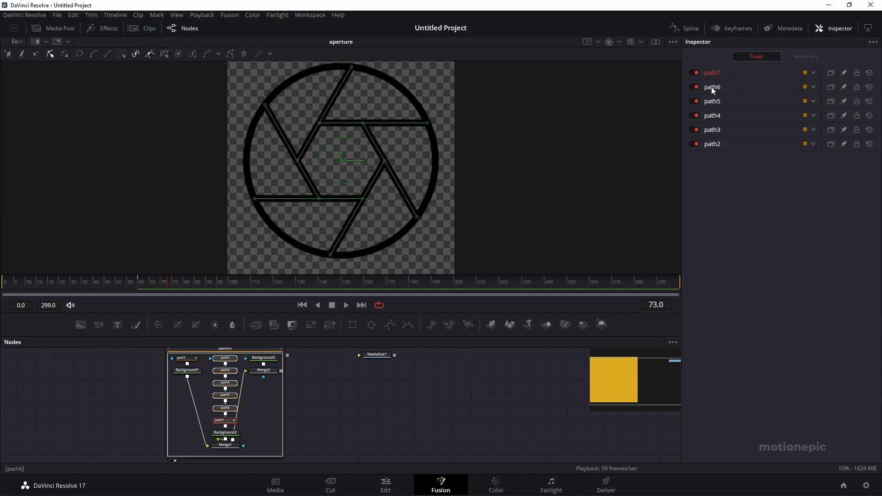
pyautogui.click(711, 87)
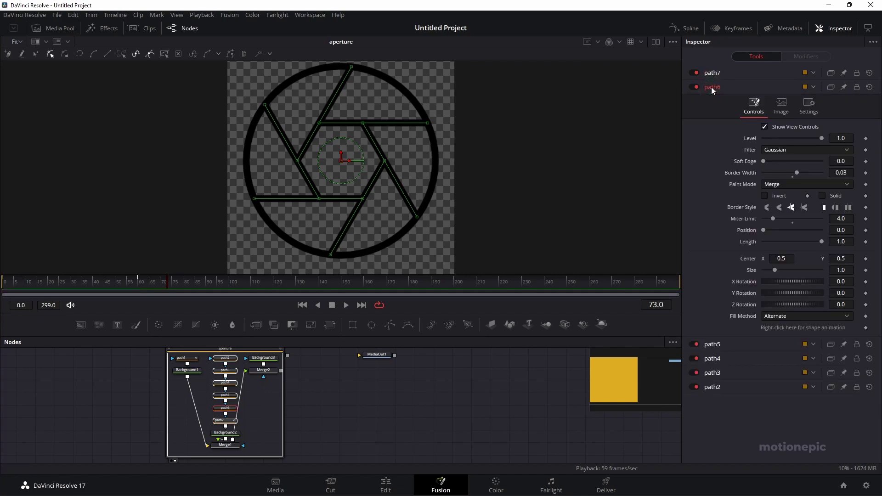
pyautogui.rightClick(748, 244)
pyautogui.moveTo(782, 293)
pyautogui.moveTo(825, 293)
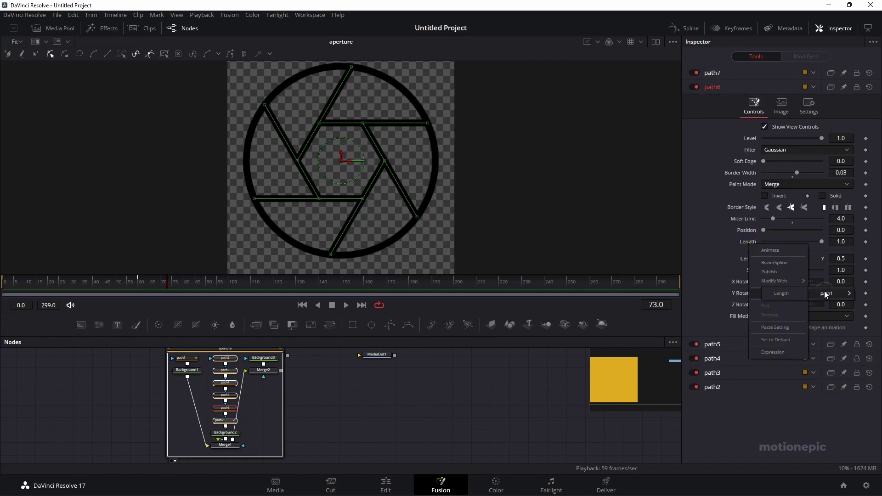
pyautogui.click(786, 293)
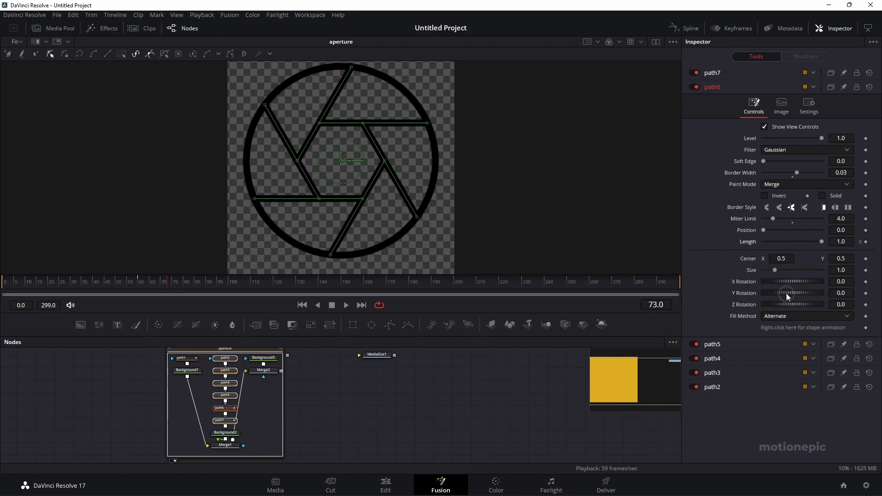
# Connect path5's Length to path1's Length
pyautogui.click(714, 87)
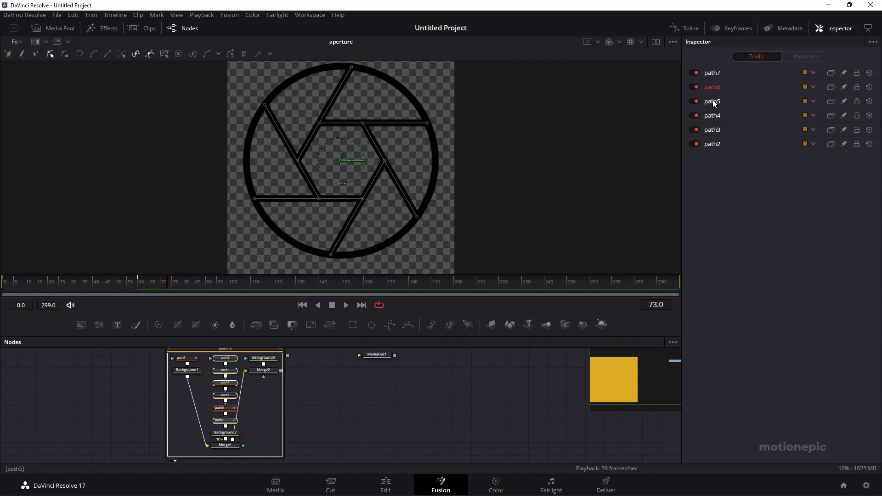
pyautogui.click(713, 101)
pyautogui.rightClick(744, 256)
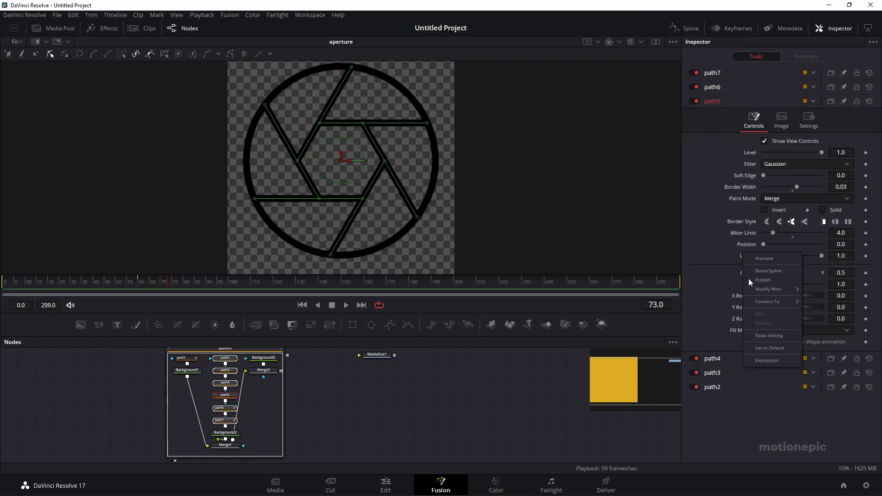
pyautogui.click(787, 307)
# Connect path4's Length to path1's Length
pyautogui.click(713, 101)
pyautogui.click(714, 115)
pyautogui.rightClick(747, 270)
pyautogui.click(787, 322)
# Connect path3's Length to path1's Length
pyautogui.click(714, 117)
pyautogui.click(713, 129)
pyautogui.rightClick(747, 284)
pyautogui.click(821, 336)
# Connect path2's Length to path1's Length
pyautogui.click(714, 131)
pyautogui.click(714, 145)
pyautogui.rightClick(748, 287)
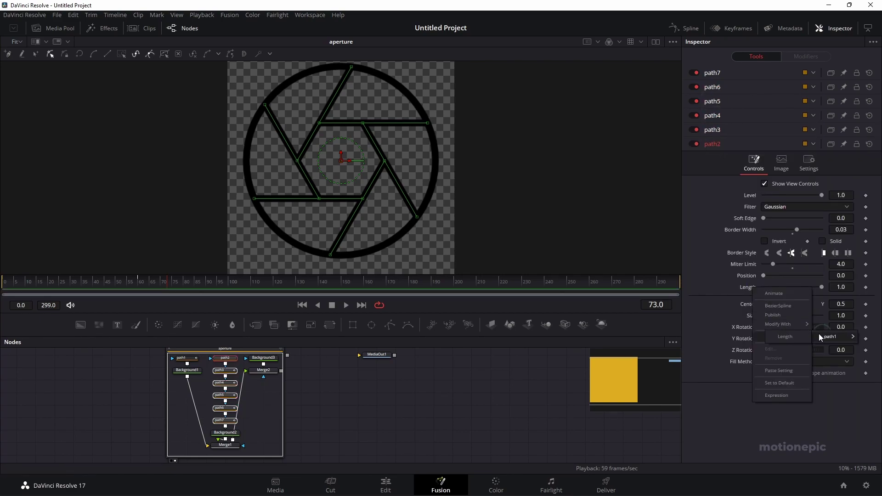
pyautogui.click(821, 338)
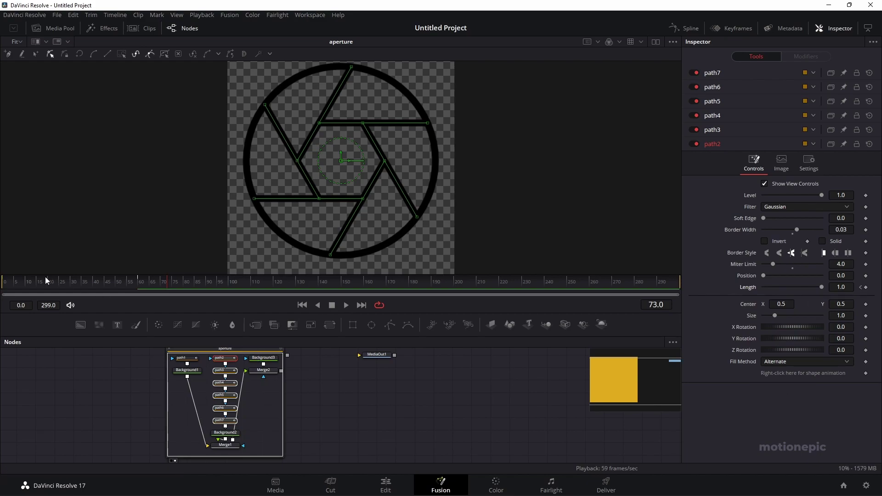
# Play the animation repeatedly from frame 0 to check the circle and all six blades drawing on together
pyautogui.moveTo(46, 281); pyautogui.dragTo(1, 281)
pyautogui.press('space')
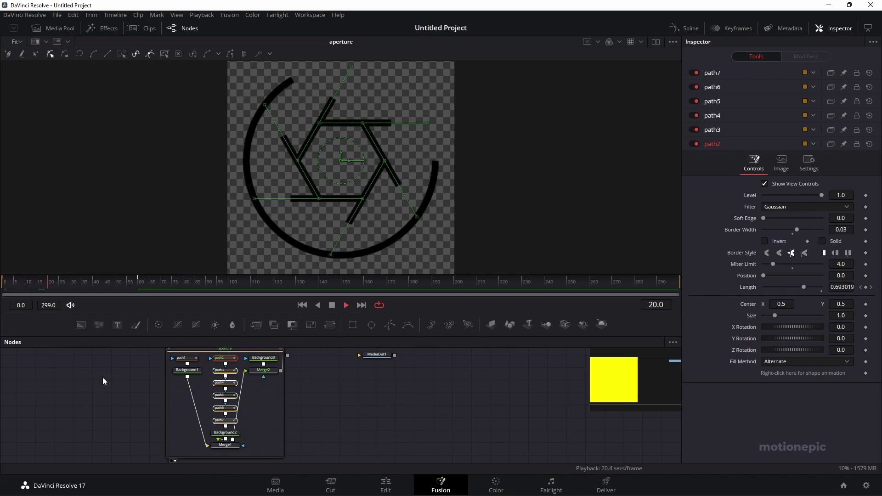
pyautogui.moveTo(60, 280); pyautogui.dragTo(1, 280)
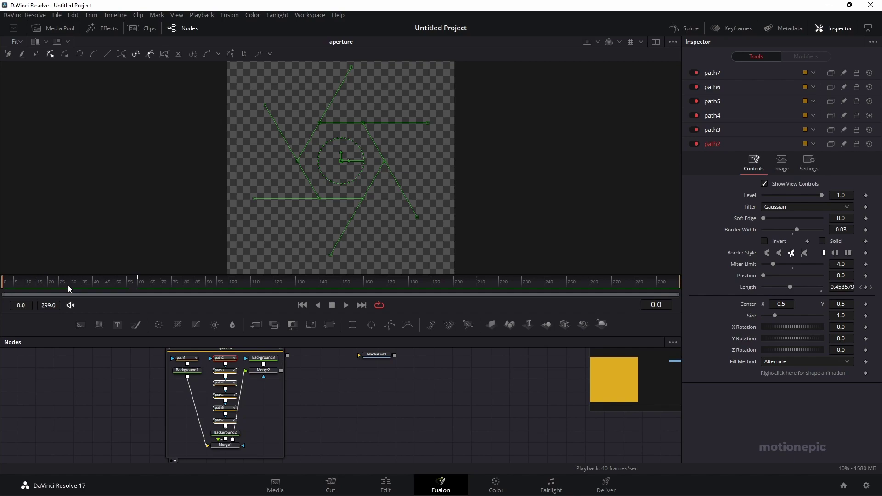
pyautogui.press('space')
pyautogui.press('space')
pyautogui.moveTo(64, 281); pyautogui.dragTo(0, 282)
pyautogui.press('space')
pyautogui.press('space')
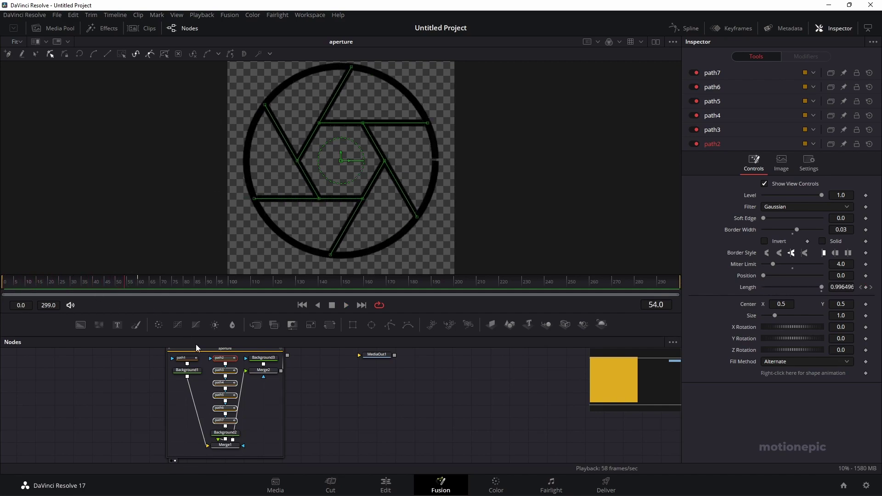
# Keyframe path1's Size at 1.0 on frame 70, after trying a smaller circle and resetting it
pyautogui.click(205, 379)
pyautogui.moveTo(168, 282); pyautogui.dragTo(144, 284)
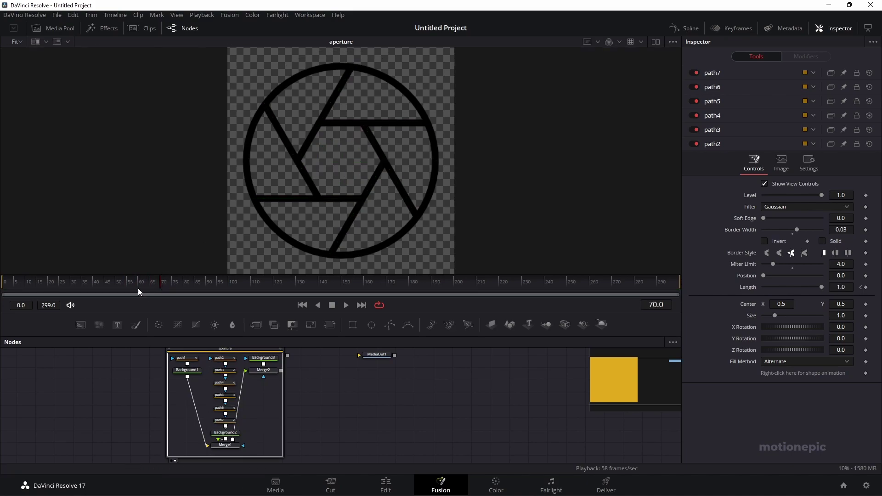
pyautogui.moveTo(138, 288)
pyautogui.mouseDown()
pyautogui.moveTo(125, 281)
pyautogui.moveTo(152, 286)
pyautogui.mouseUp()
pyautogui.click(187, 360)
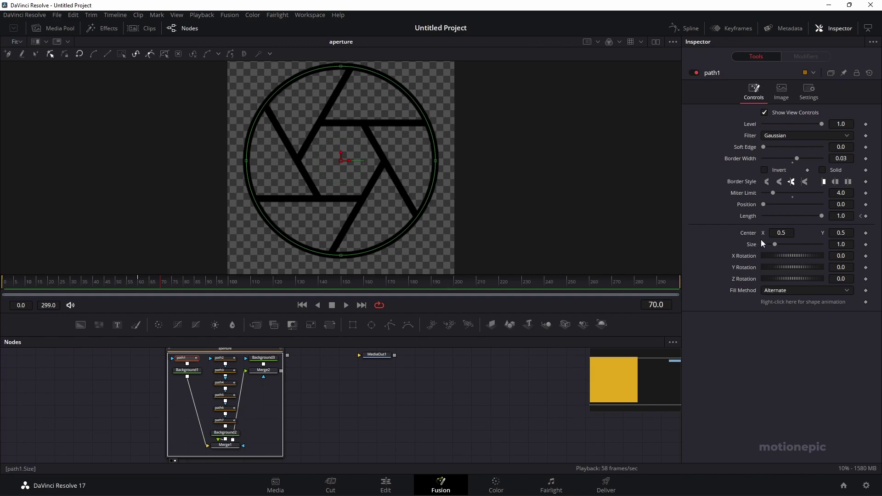
pyautogui.moveTo(773, 244); pyautogui.dragTo(774, 246)
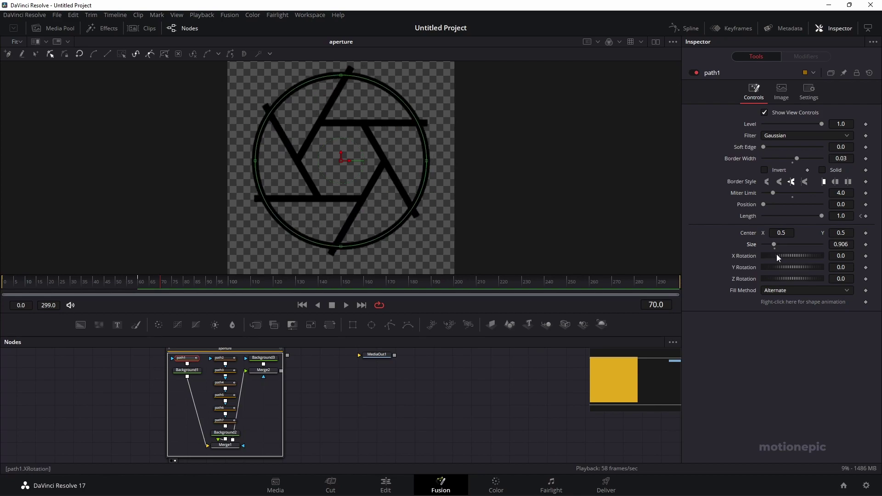
pyautogui.click(774, 249)
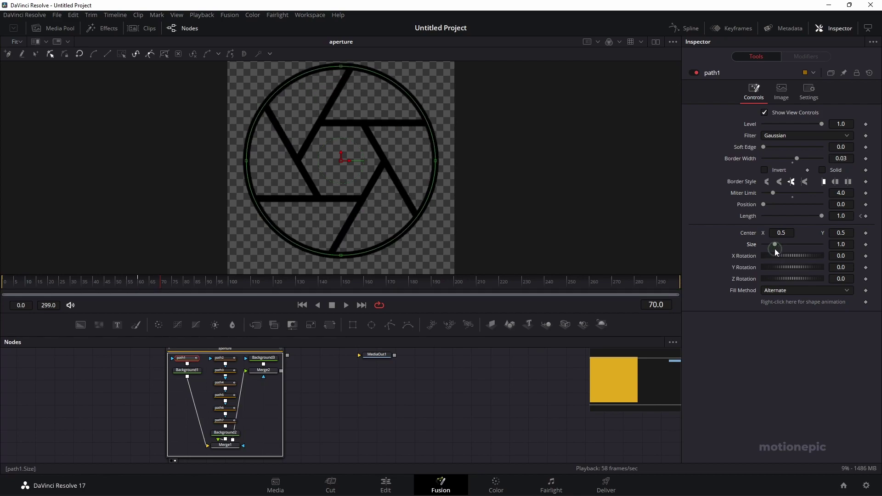
pyautogui.click(866, 244)
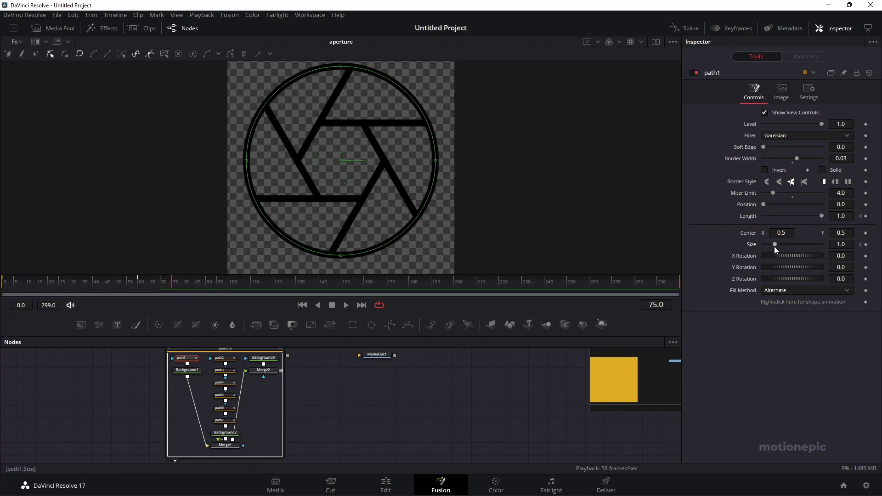
# Set path1's Size to 0.5 at frame 75
pyautogui.click(836, 245)
pyautogui.write('.5')
pyautogui.press('Tab')
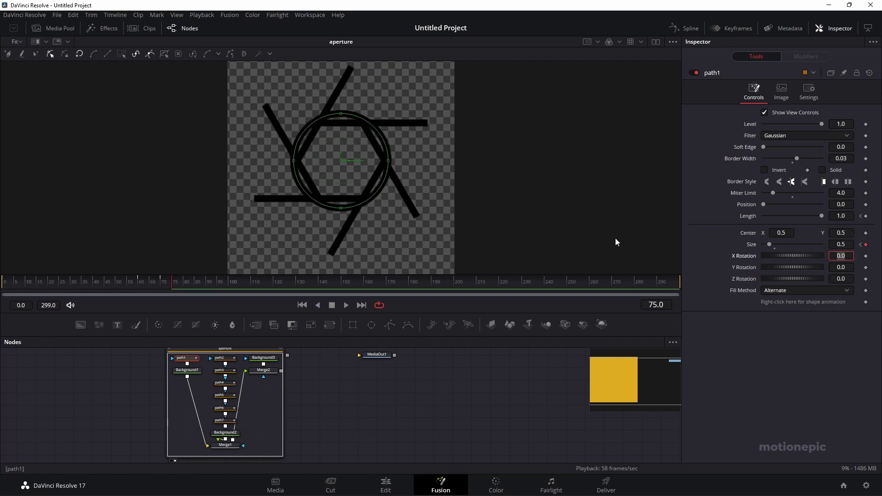
# Return path1 to its full size with another Size keyframe at frame 80, and go back to frame 70
pyautogui.click(174, 285)
pyautogui.moveTo(174, 285); pyautogui.dragTo(185, 285)
pyautogui.click(839, 244)
pyautogui.press('BackSpace')
pyautogui.press('Tab')
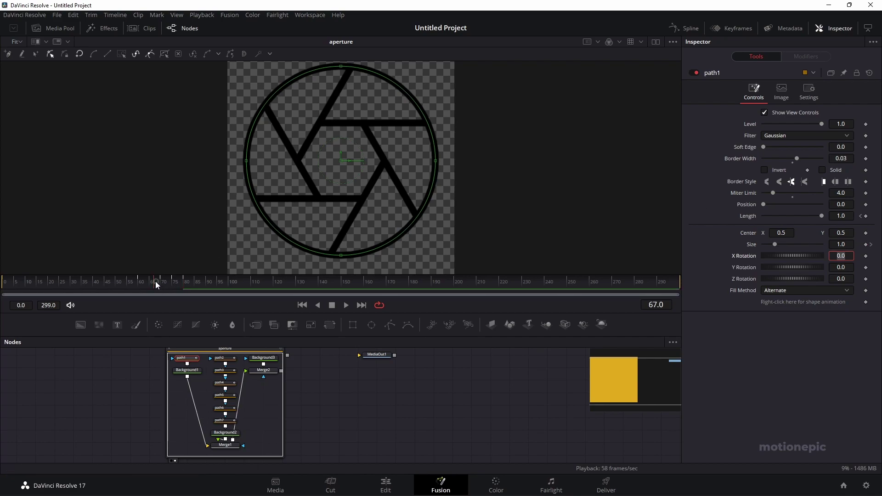
pyautogui.moveTo(156, 281)
pyautogui.mouseDown()
pyautogui.moveTo(184, 283)
pyautogui.moveTo(162, 283)
pyautogui.mouseUp()
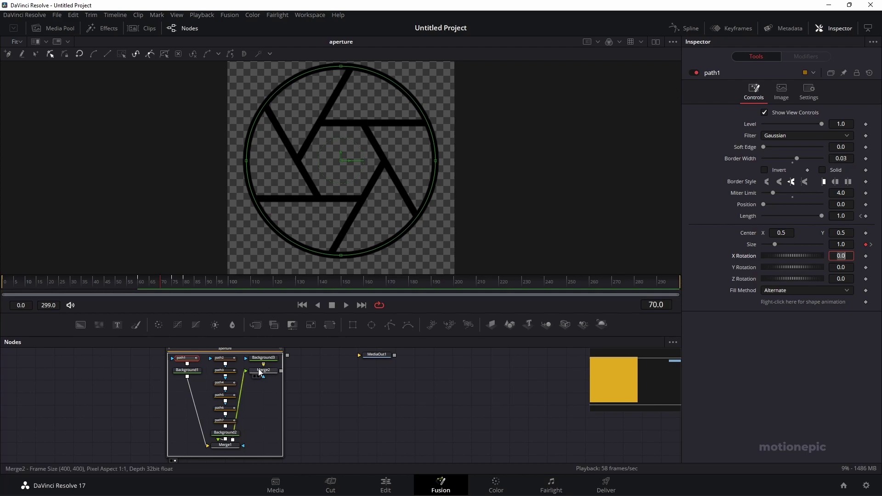
# Select the six blade masks path2 to path7 and connect path7's Size to path1's Size
pyautogui.click(225, 360)
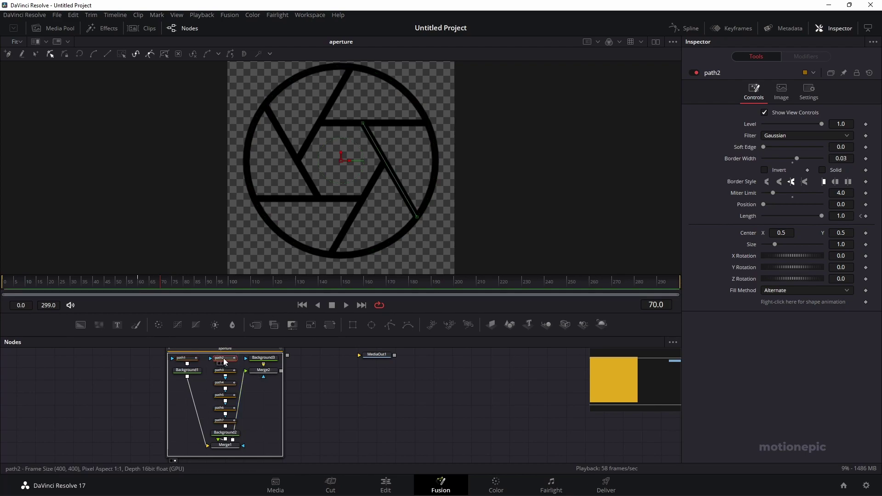
pyautogui.moveTo(205, 357); pyautogui.dragTo(232, 432)
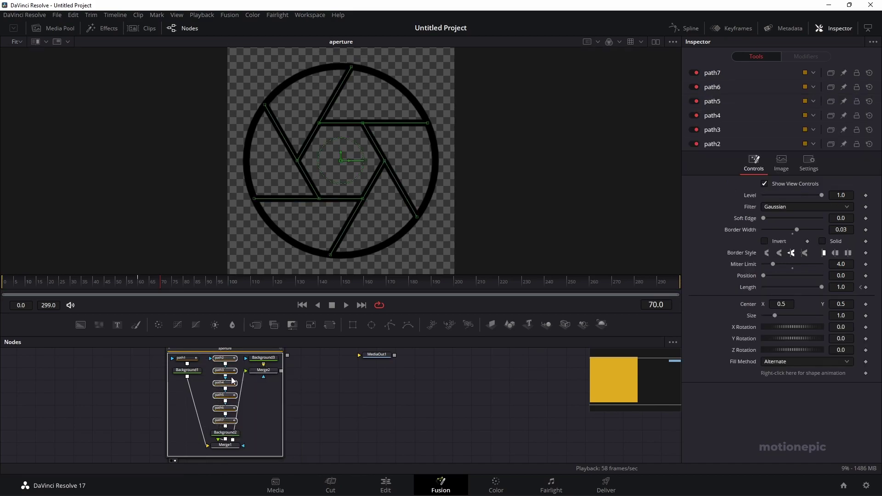
pyautogui.click(712, 73)
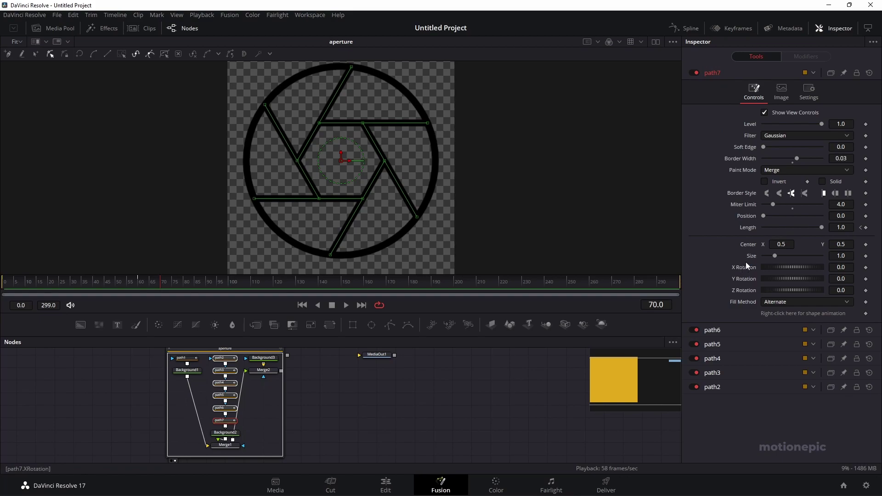
pyautogui.rightClick(751, 256)
pyautogui.moveTo(781, 305)
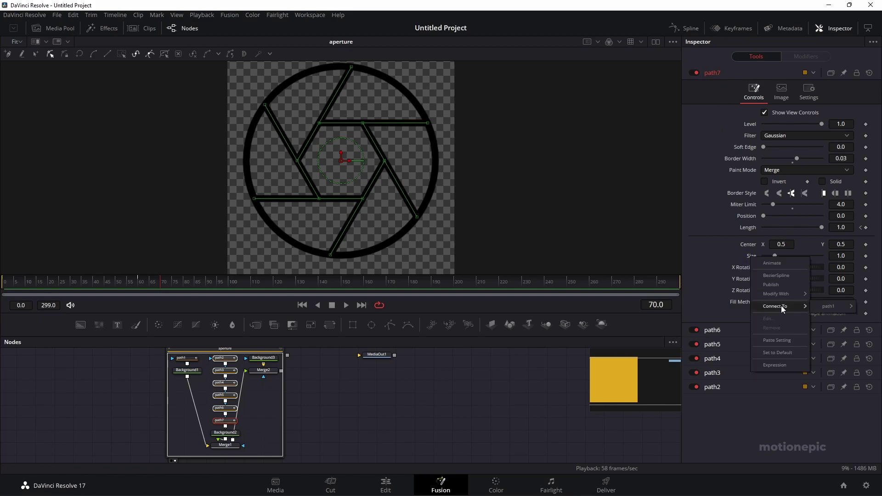
pyautogui.moveTo(831, 306)
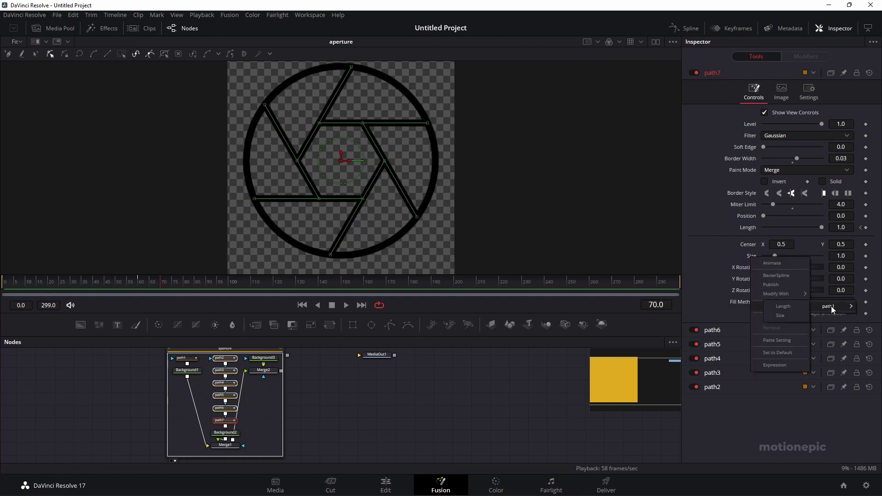
pyautogui.click(779, 314)
pyautogui.click(712, 74)
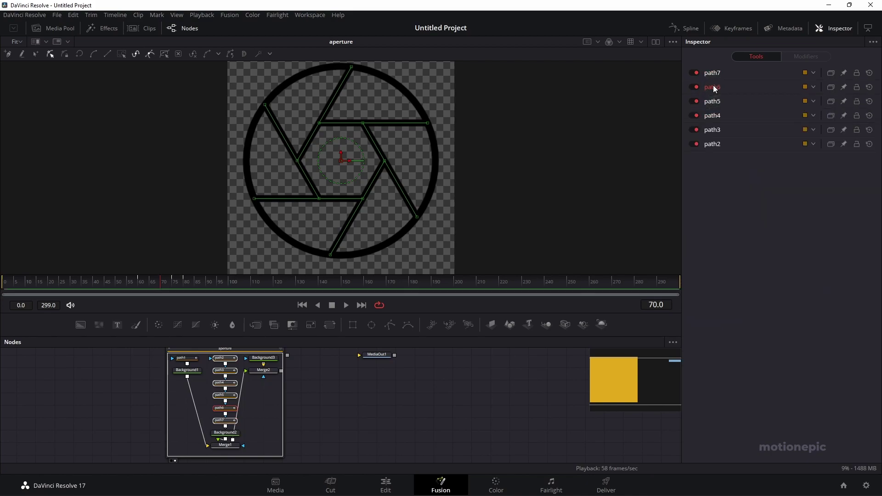
# Connect path6's Size to path1's Size
pyautogui.click(713, 86)
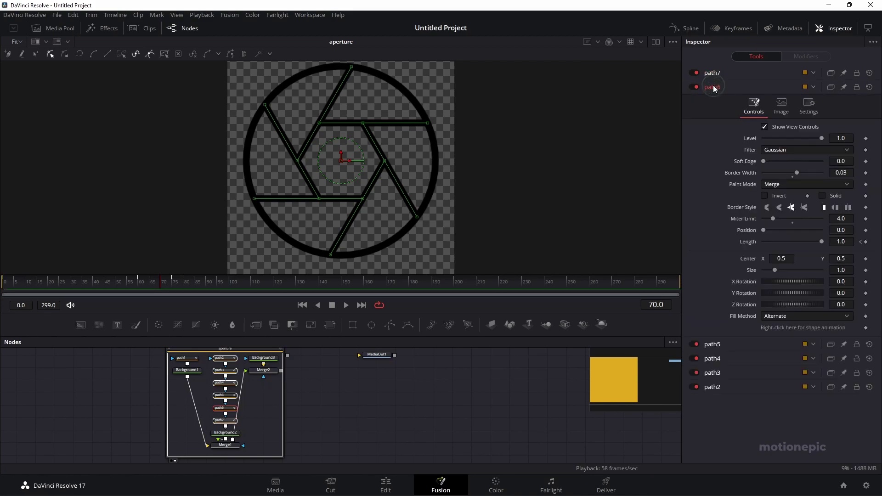
pyautogui.rightClick(751, 270)
pyautogui.moveTo(782, 319)
pyautogui.moveTo(826, 319)
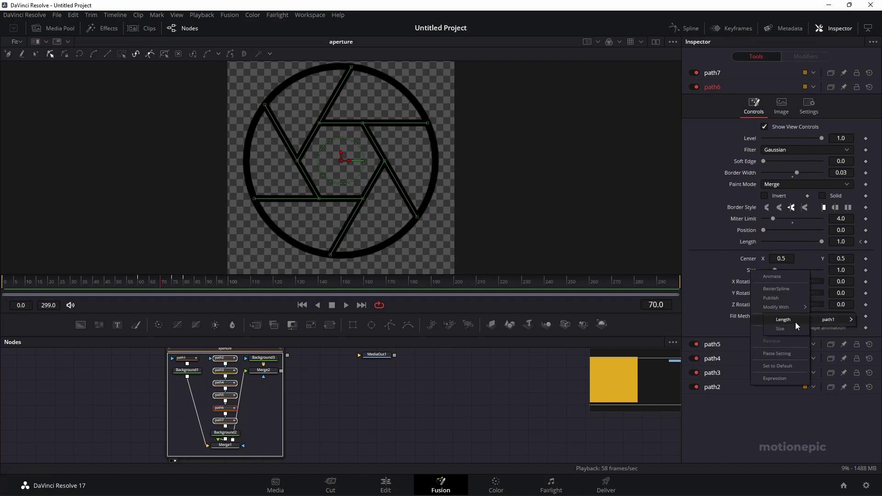
pyautogui.click(783, 328)
pyautogui.click(712, 88)
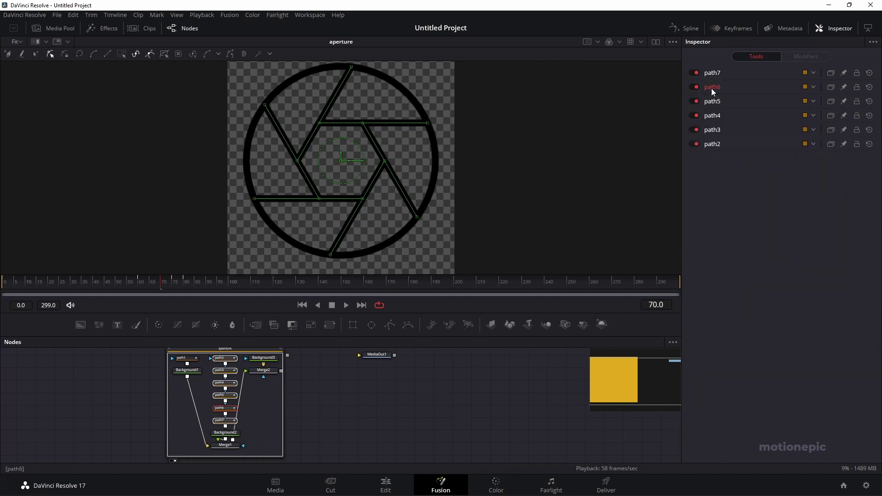
# Connect the Size of path5, path4, path3 and path2 to path1's Size as well
pyautogui.click(713, 102)
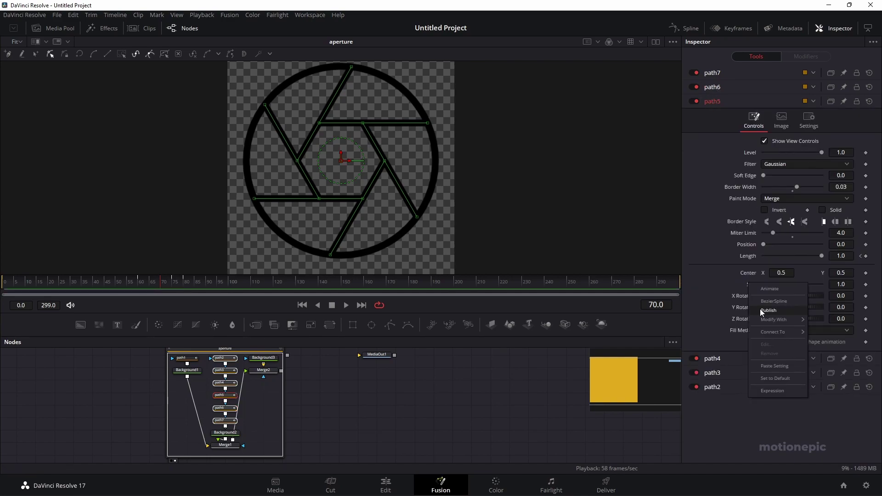
pyautogui.click(713, 102)
pyautogui.click(712, 115)
pyautogui.click(712, 116)
pyautogui.click(712, 129)
pyautogui.rightClick(759, 315)
pyautogui.click(712, 129)
pyautogui.click(712, 144)
pyautogui.rightClick(758, 317)
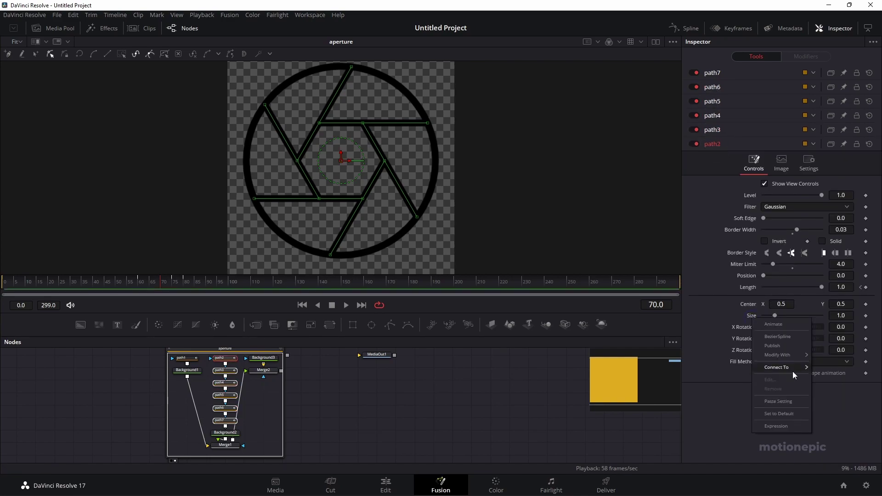
# Play the animation to check the shared size bounce, and return to frame 0
pyautogui.press('space')
pyautogui.click(129, 283)
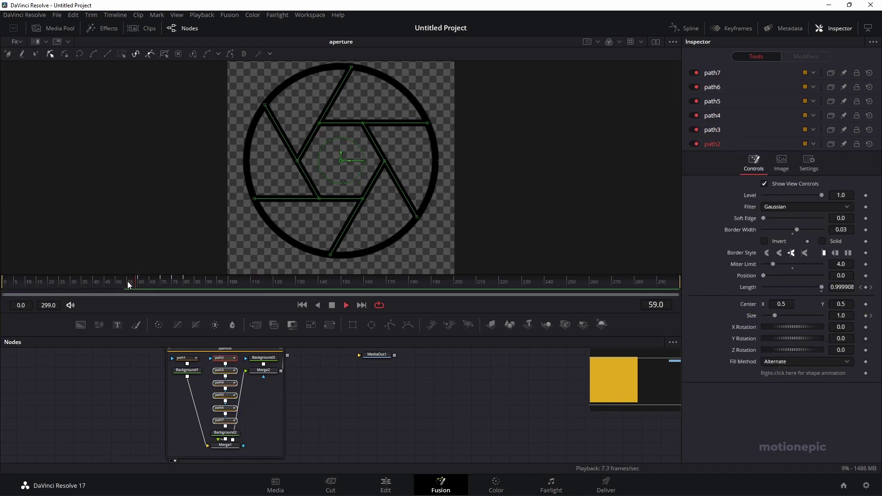
pyautogui.click(162, 282)
pyautogui.moveTo(161, 282); pyautogui.dragTo(2, 288)
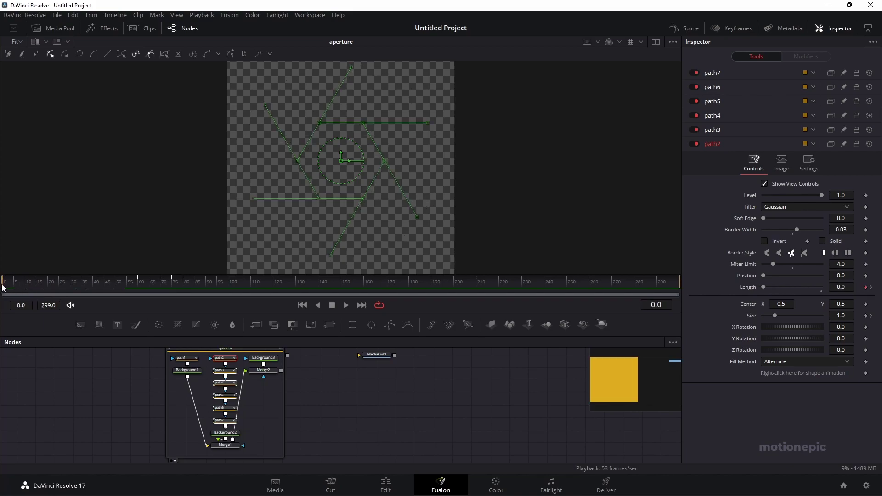
# Keyframe Merge2's Angle at 0.0 on frame 0
pyautogui.click(268, 374)
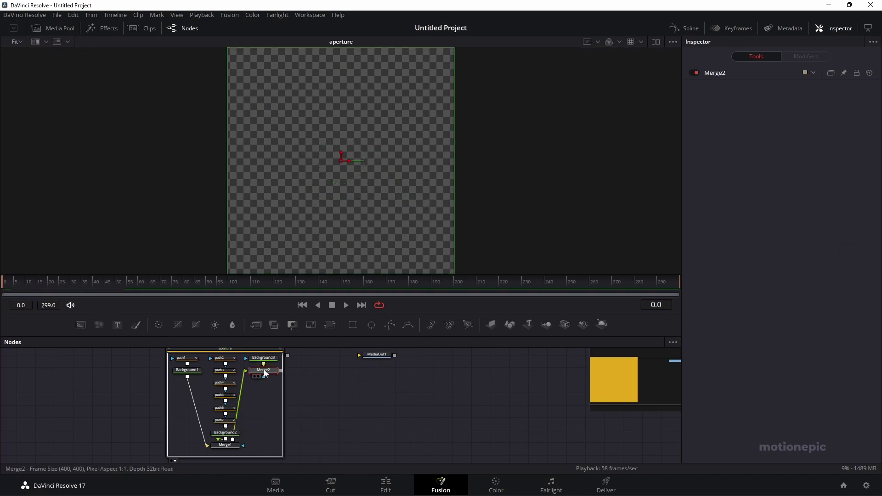
pyautogui.click(712, 72)
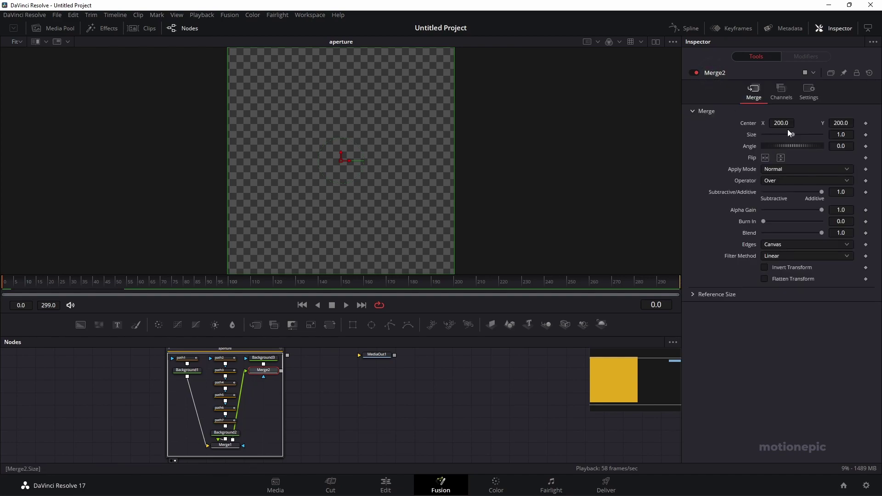
pyautogui.click(866, 146)
# Set Merge2's Angle to -180 at frame 60 and scrub through the rotation
pyautogui.click(136, 281)
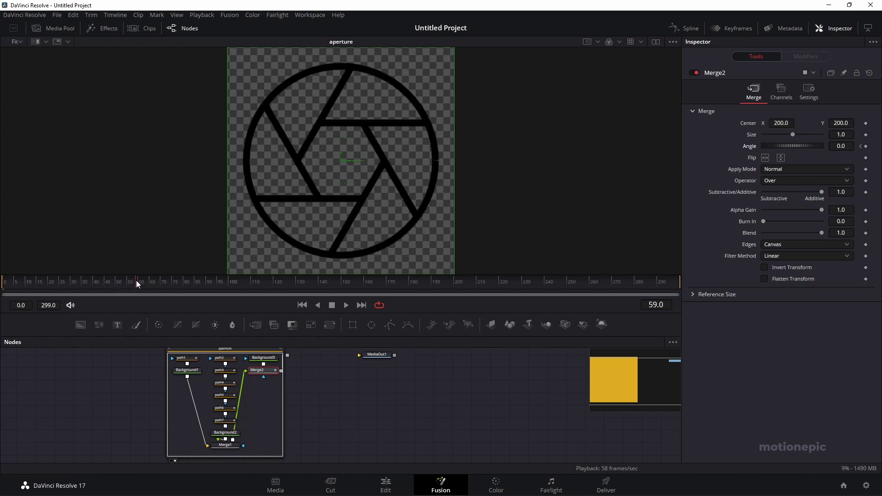
pyautogui.press('Left')
pyautogui.moveTo(798, 145); pyautogui.dragTo(787, 145)
pyautogui.click(835, 146)
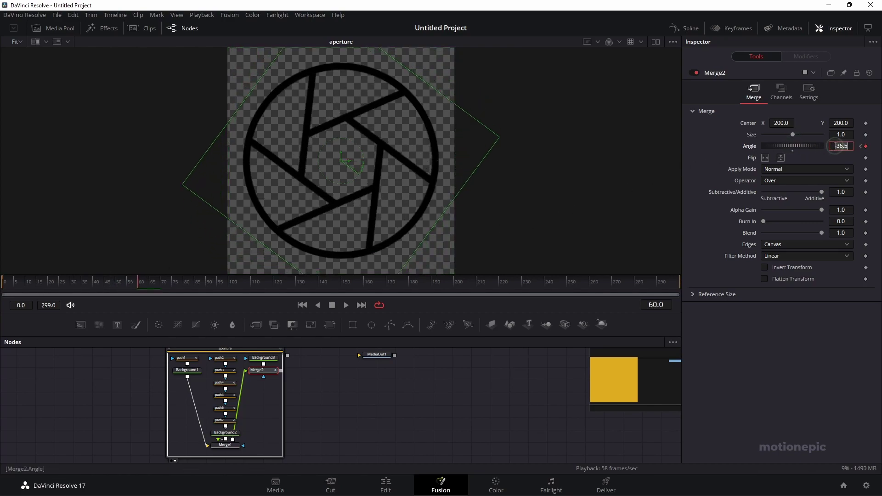
pyautogui.write('-180')
pyautogui.press('Tab')
pyautogui.moveTo(48, 281); pyautogui.dragTo(95, 294)
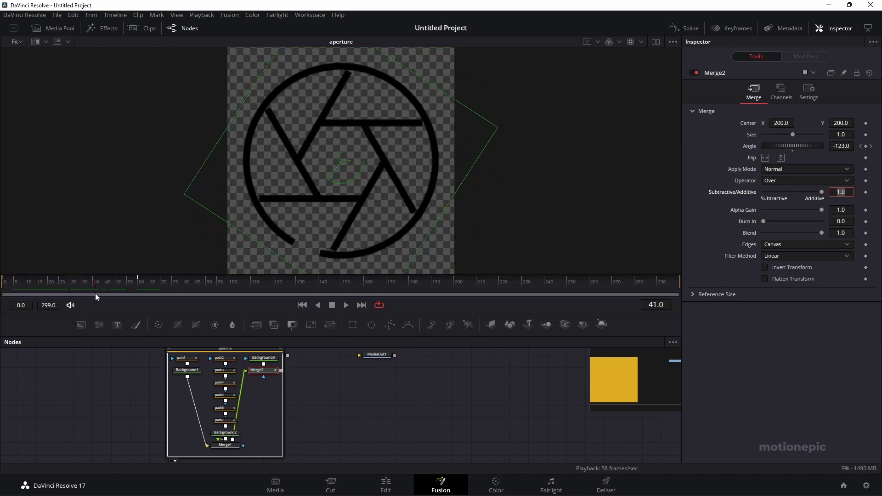
# Enable motion blur on Merge2 with Quality 5, and check the viewer's playback options for motion blur
pyautogui.click(262, 372)
pyautogui.click(807, 95)
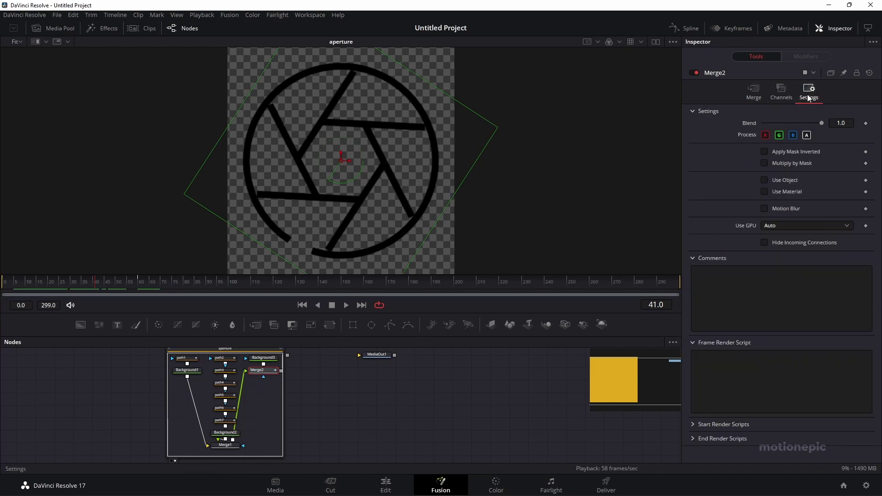
pyautogui.click(764, 208)
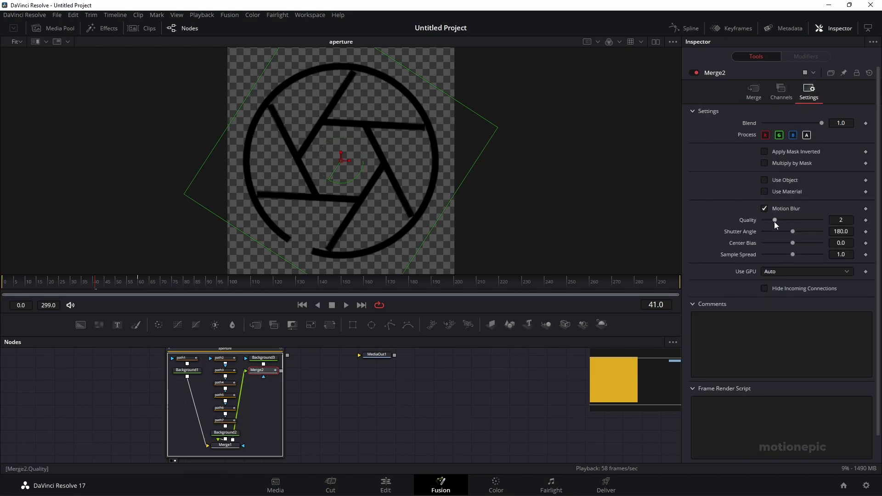
pyautogui.moveTo(776, 222); pyautogui.dragTo(791, 221)
pyautogui.moveTo(110, 287); pyautogui.dragTo(52, 291)
pyautogui.rightClick(410, 310)
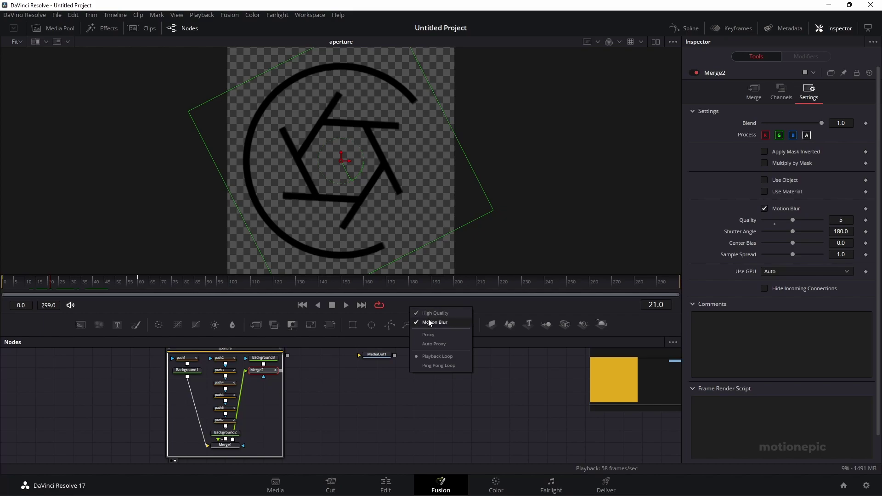
pyautogui.click(405, 306)
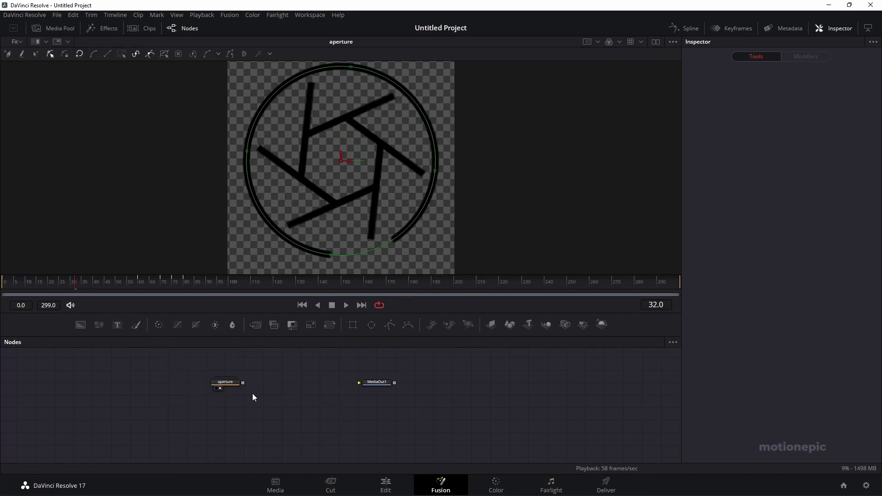
# Try connecting the aperture group directly to MediaOut1, disconnect it again, and check the composition on the Edit page
pyautogui.click(228, 383)
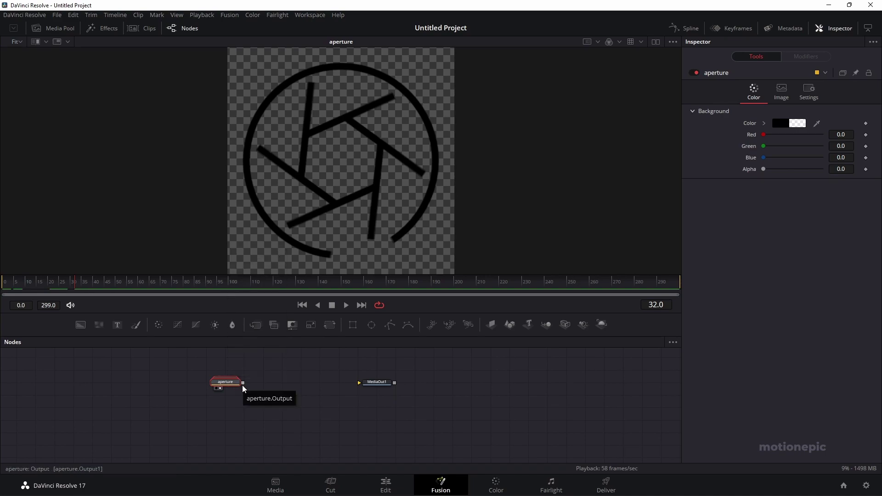
pyautogui.moveTo(243, 386); pyautogui.dragTo(377, 208)
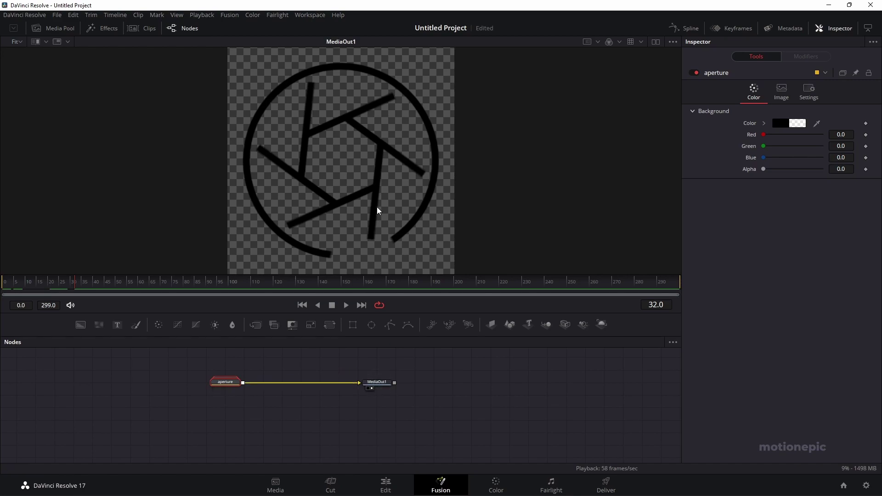
pyautogui.scroll(-1, 376, 190)
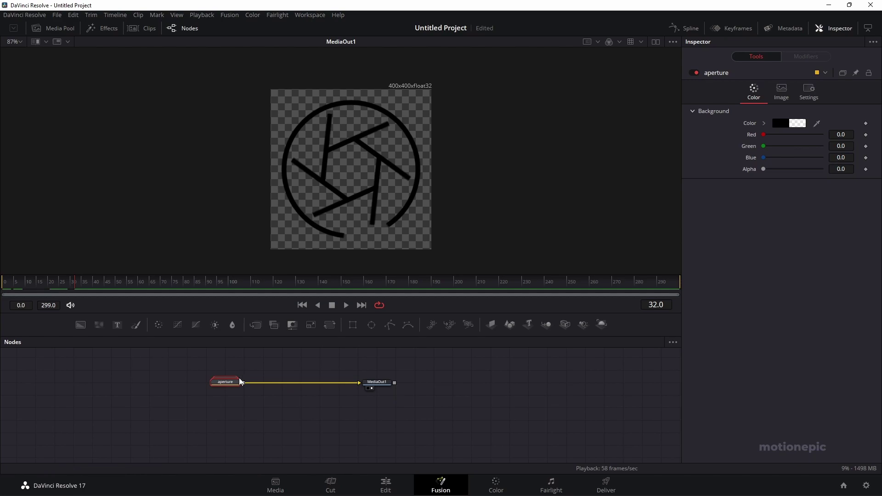
pyautogui.moveTo(351, 384); pyautogui.dragTo(319, 397)
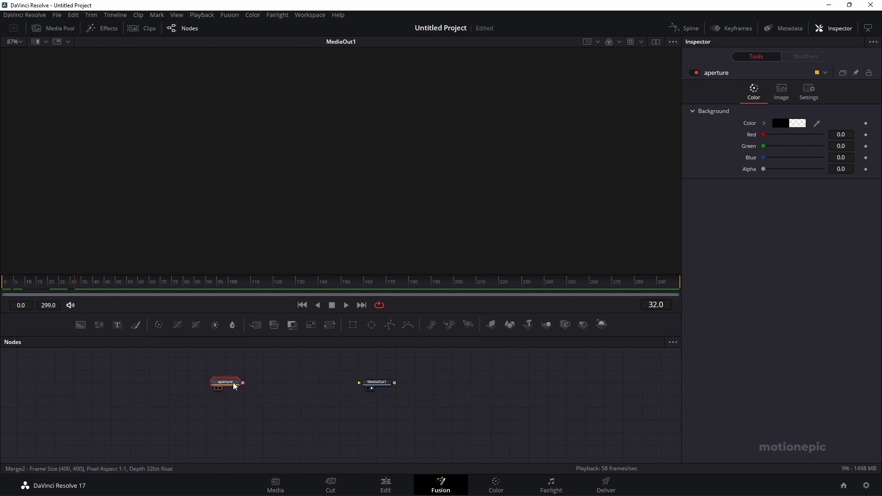
pyautogui.click(386, 483)
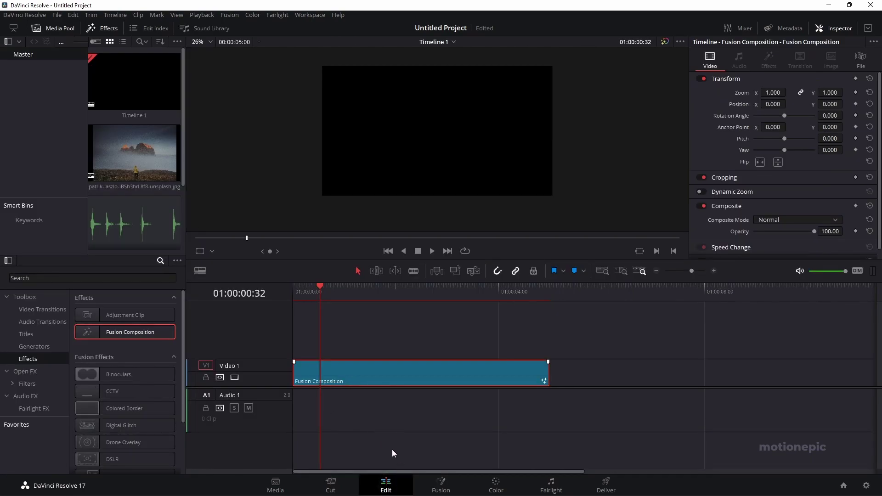
pyautogui.click(441, 484)
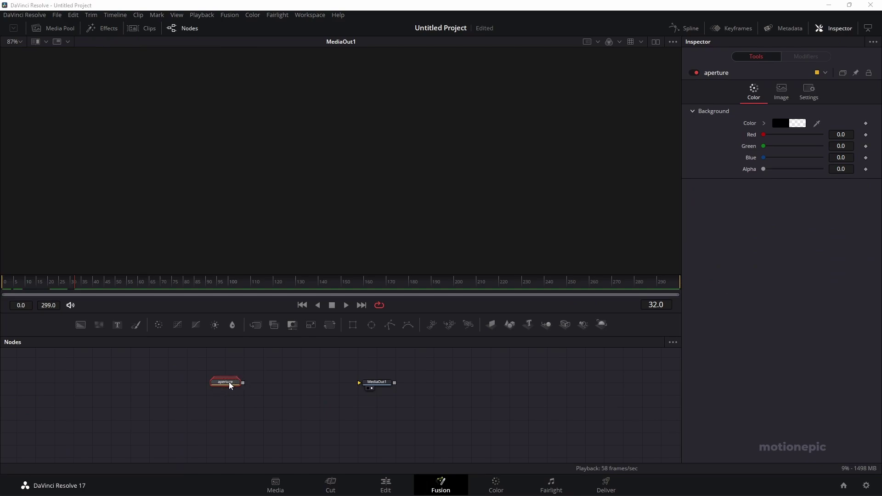
# Add a Background node merged with the aperture group and connect the new merge to MediaOut1
pyautogui.hotkey('shift', 'space')
pyautogui.moveTo(15, 136); pyautogui.dragTo(176, 116)
pyautogui.write('glow')
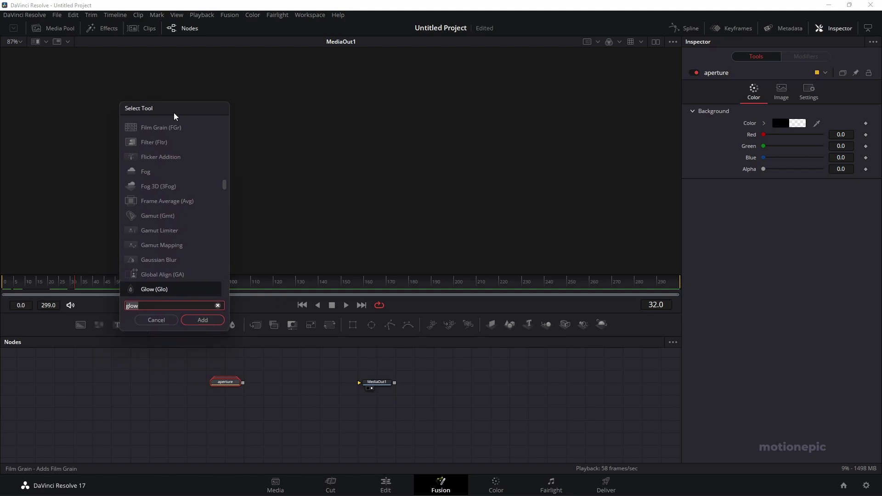
pyautogui.press('BackSpace')
pyautogui.press('BackSpace')
pyautogui.press('BackSpace')
pyautogui.press('BackSpace')
pyautogui.write('bg')
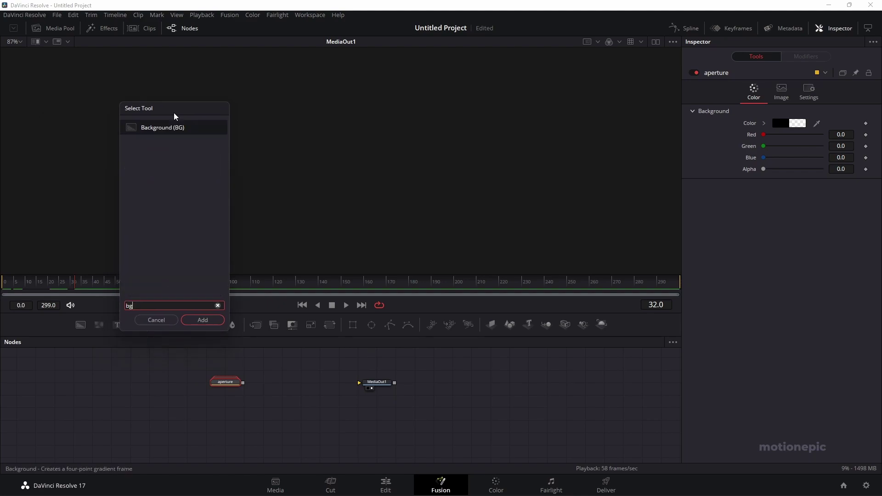
pyautogui.click(199, 320)
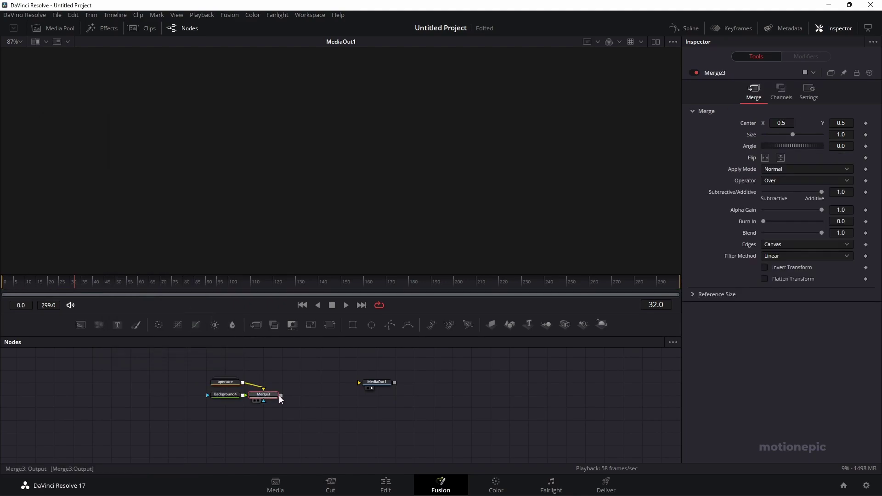
pyautogui.moveTo(282, 396); pyautogui.dragTo(382, 382)
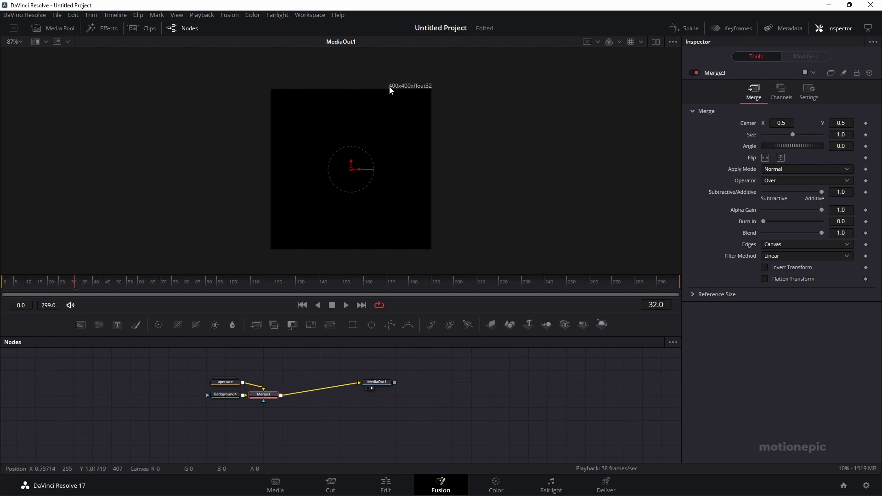
# Swap Merge3's inputs so the aperture is in the foreground, and set the new background's Alpha to 0.0
pyautogui.rightClick(270, 399)
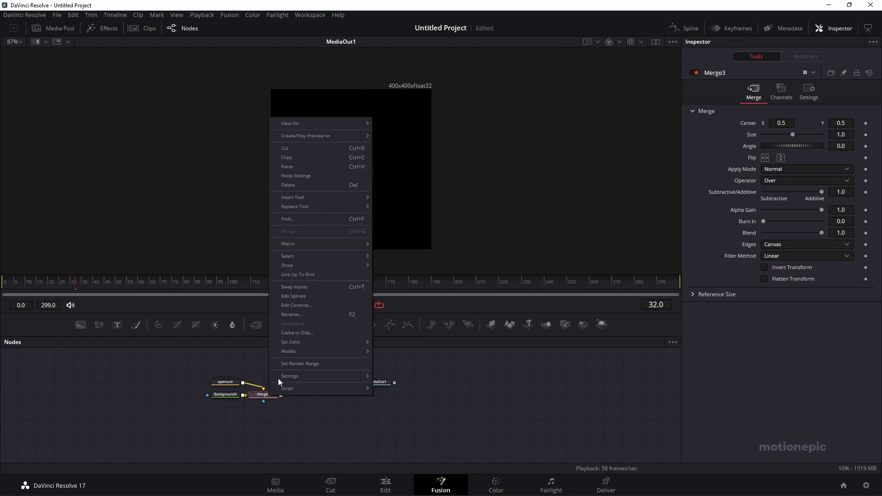
pyautogui.click(300, 286)
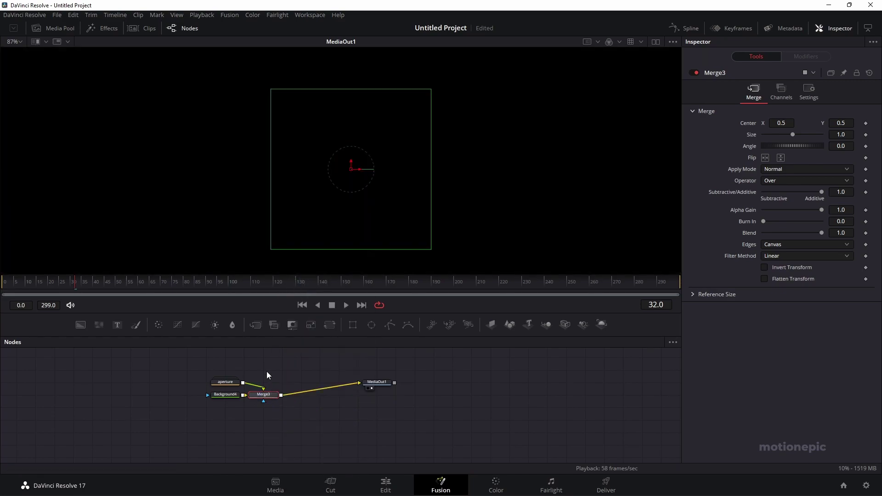
pyautogui.click(225, 394)
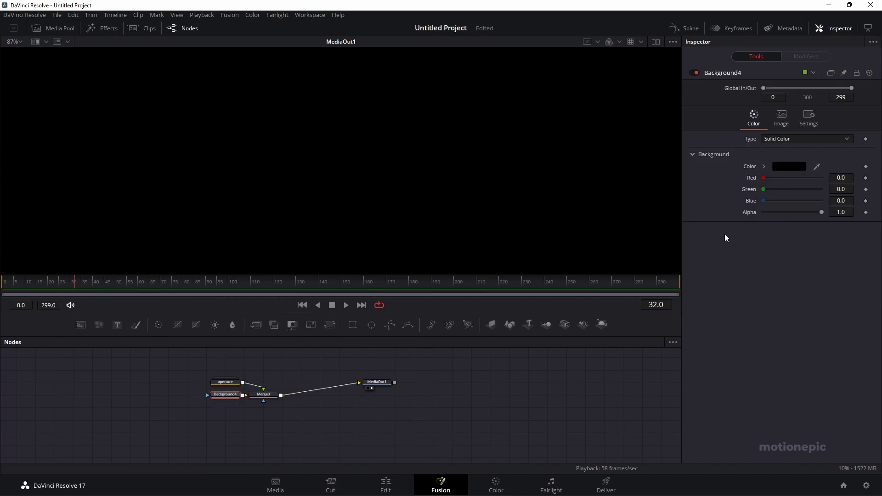
pyautogui.moveTo(818, 212); pyautogui.dragTo(734, 218)
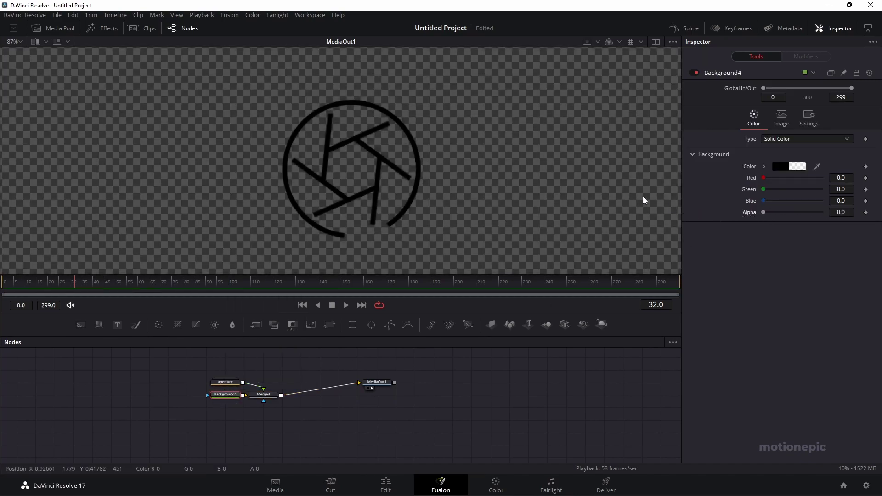
# Open the aperture group and set Background1's Red and Green to 1.0 so the outer ring is yellow
pyautogui.scroll(-2, 439, 159)
pyautogui.scroll(-1, 439, 159)
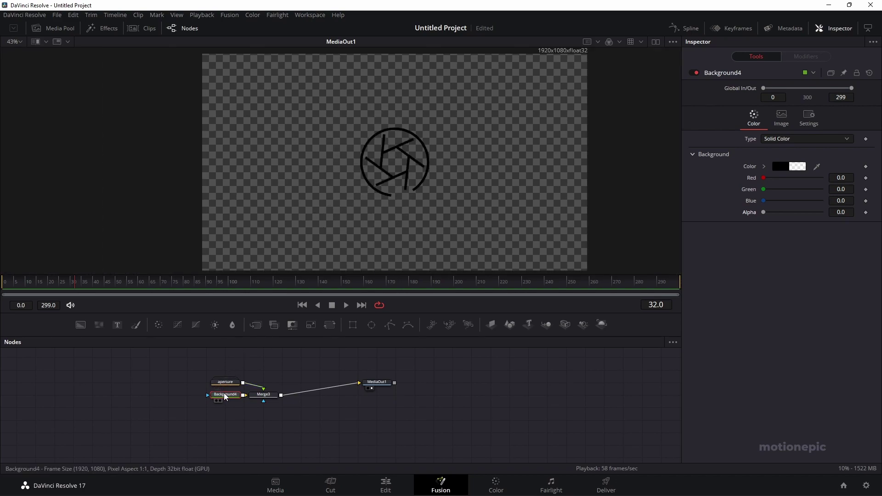
pyautogui.moveTo(227, 380); pyautogui.dragTo(155, 385)
pyautogui.doubleClick(155, 385)
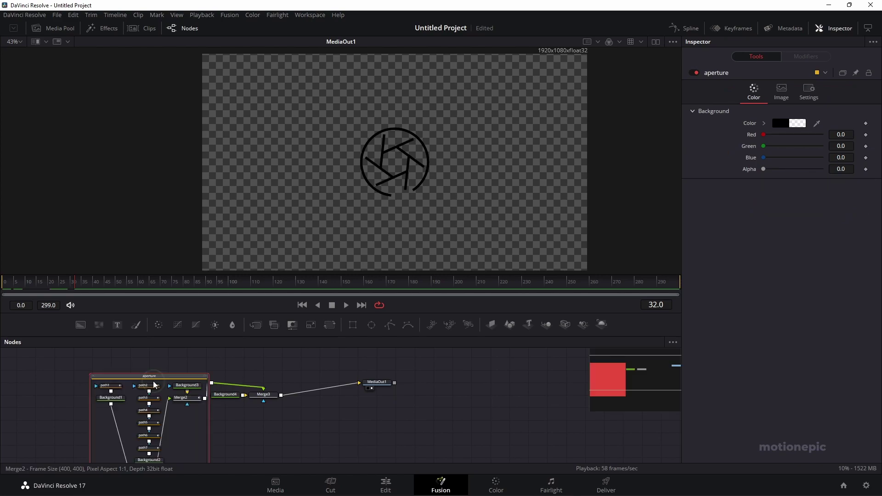
pyautogui.scroll(-1, 189, 409)
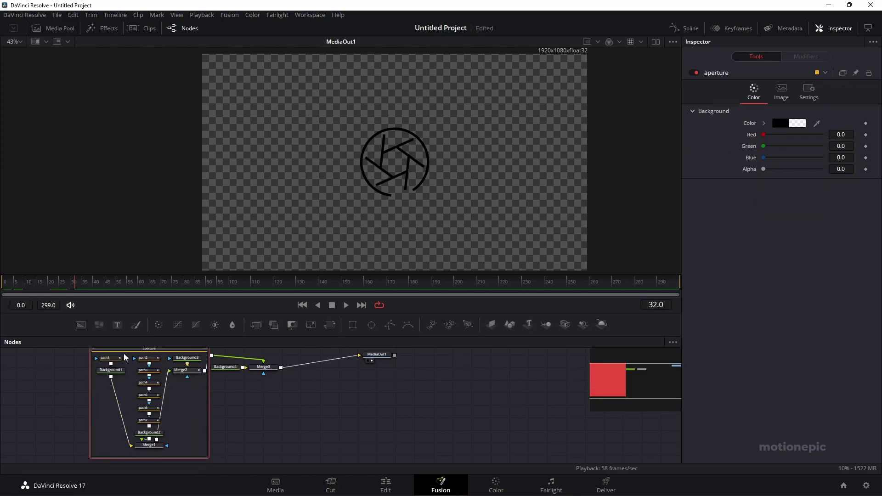
pyautogui.click(109, 361)
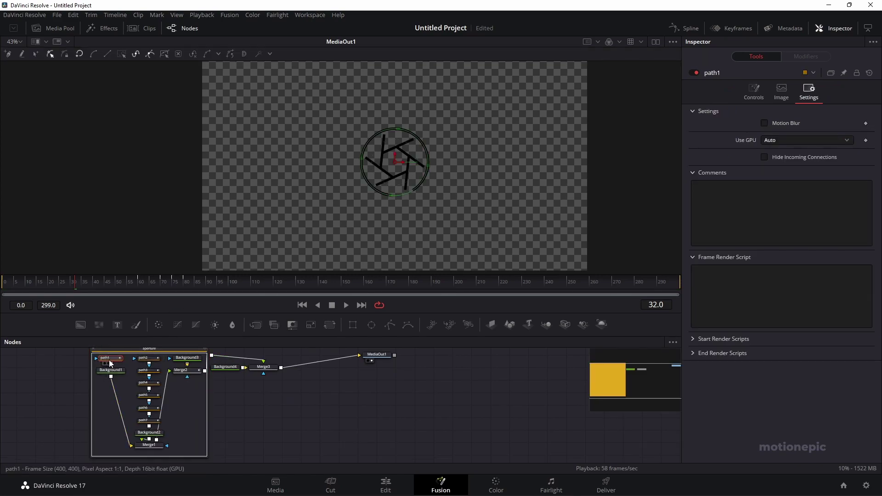
pyautogui.click(105, 371)
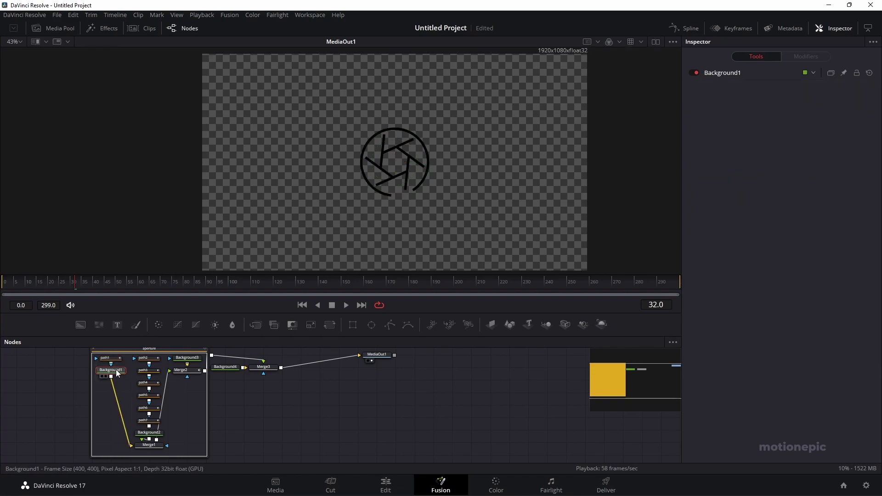
pyautogui.click(720, 72)
pyautogui.moveTo(763, 178); pyautogui.dragTo(826, 178)
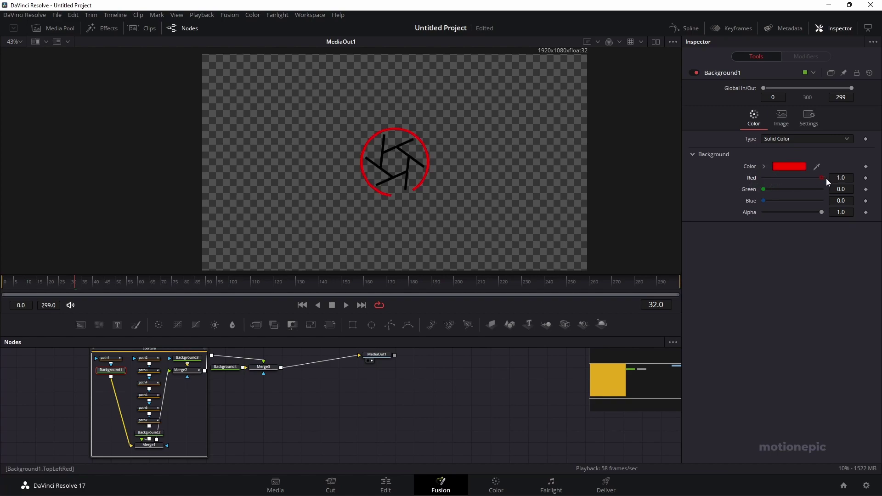
pyautogui.moveTo(763, 188); pyautogui.dragTo(847, 192)
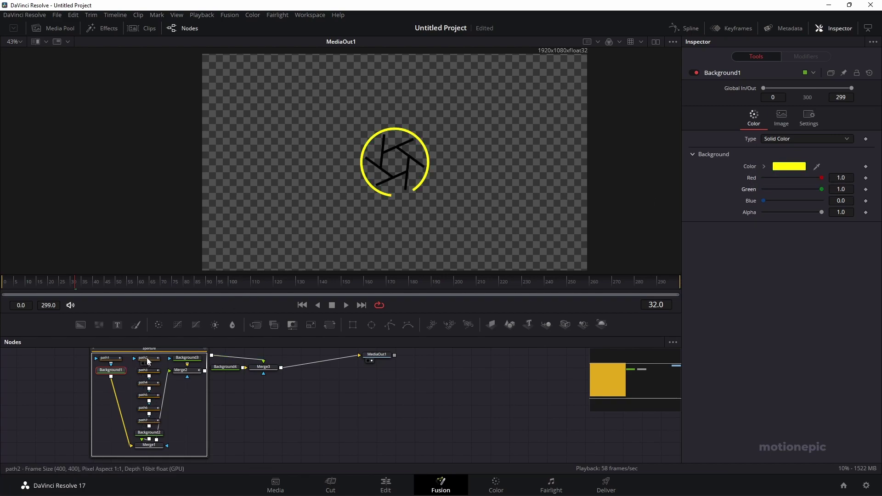
# Set Background2's Red and Green to 1.0, collapse the aperture group, and place it above Background4
pyautogui.click(148, 434)
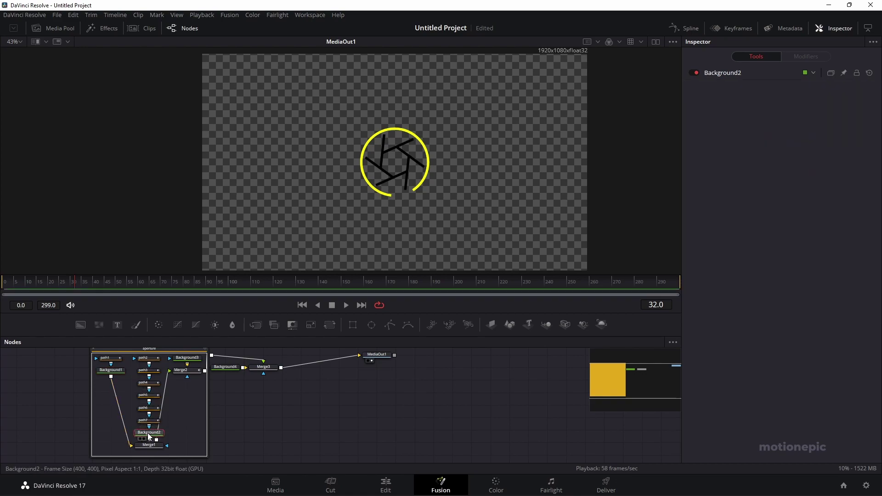
pyautogui.click(718, 72)
pyautogui.moveTo(763, 178); pyautogui.dragTo(815, 179)
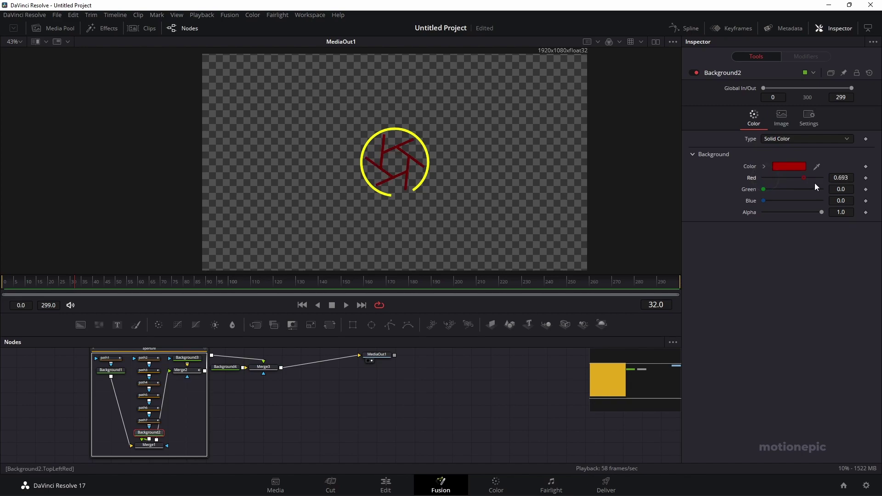
pyautogui.moveTo(762, 189); pyautogui.dragTo(822, 190)
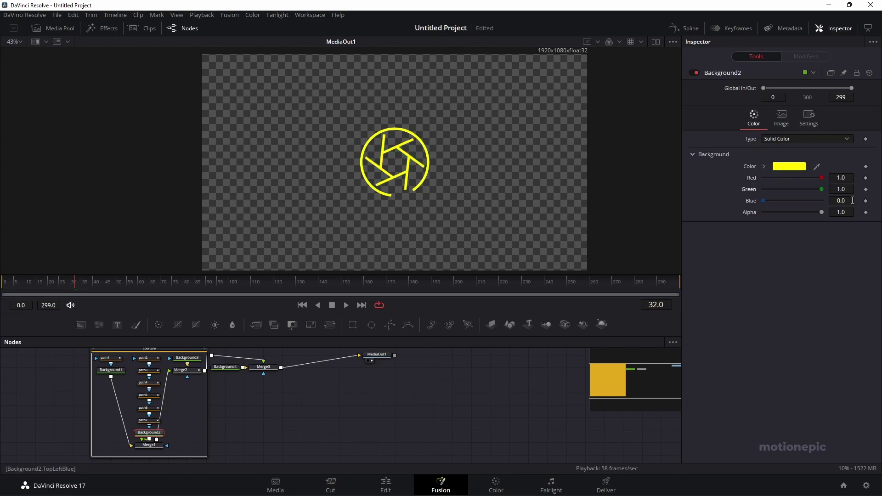
pyautogui.click(93, 350)
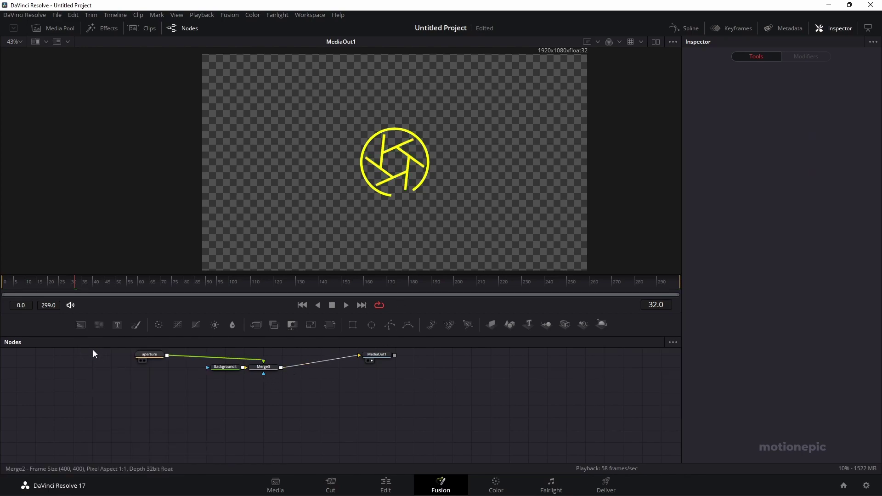
pyautogui.moveTo(151, 355); pyautogui.dragTo(240, 359)
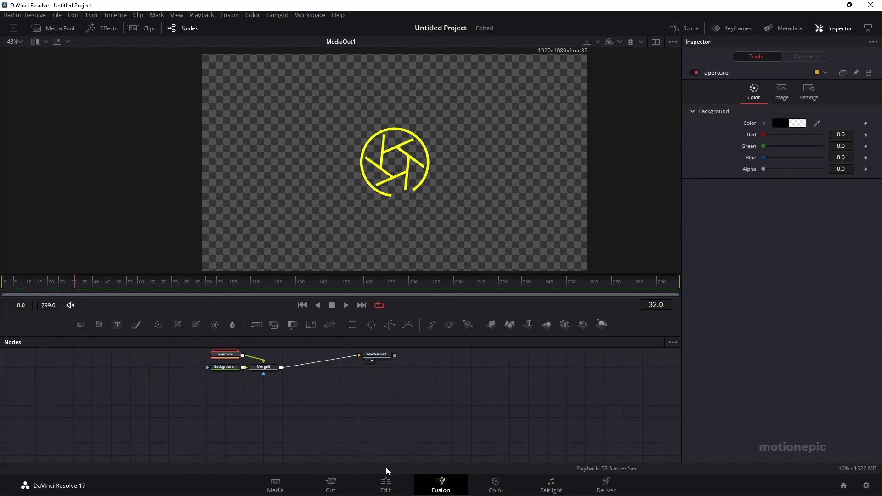
# Play the Fusion Composition clip from its start on the Edit page to review the yellow icon animation
pyautogui.click(395, 484)
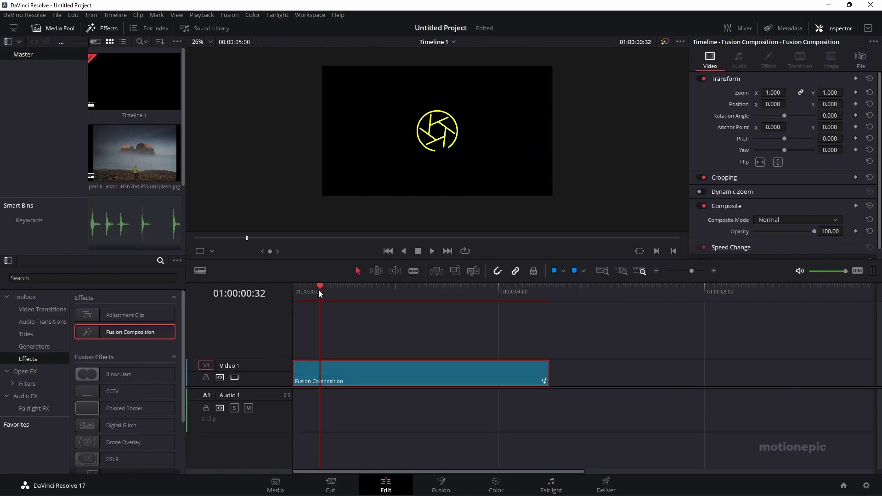
pyautogui.moveTo(320, 294); pyautogui.dragTo(293, 290)
pyautogui.moveTo(342, 293); pyautogui.dragTo(293, 293)
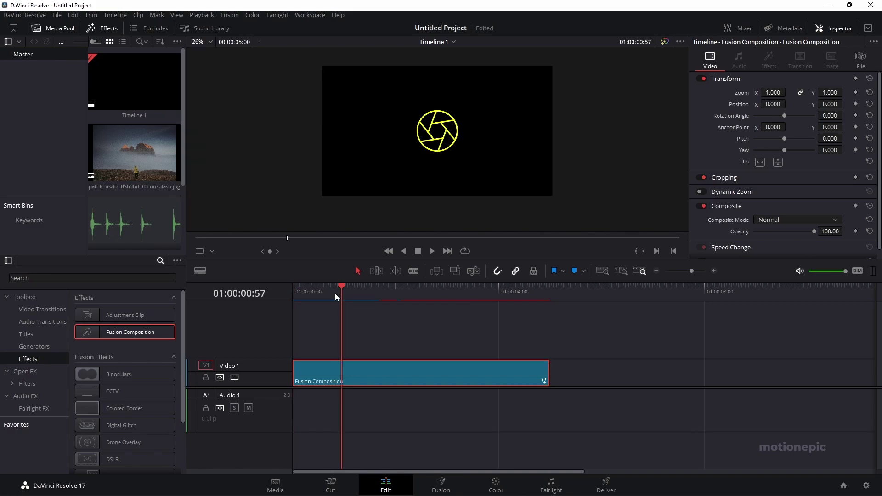
pyautogui.press('space')
pyautogui.press('space')
pyautogui.moveTo(343, 298); pyautogui.dragTo(272, 287)
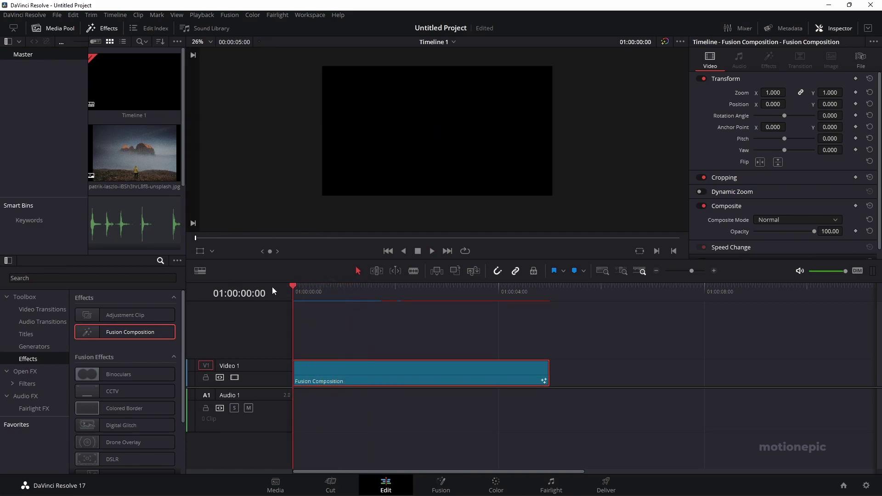
pyautogui.press('space')
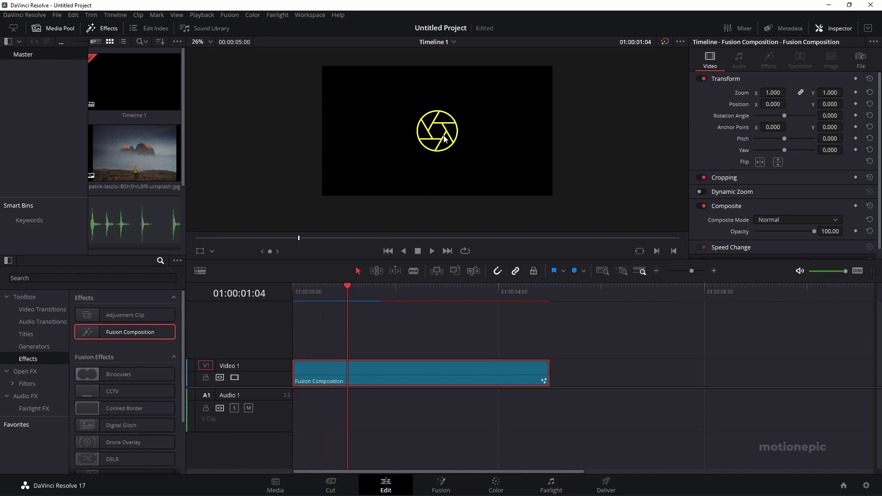
# On the Fusion page, ease Merge2's Angle keyframes in the Spline editor with Ease In 100.0 and Ease Out 33.0
pyautogui.click(441, 485)
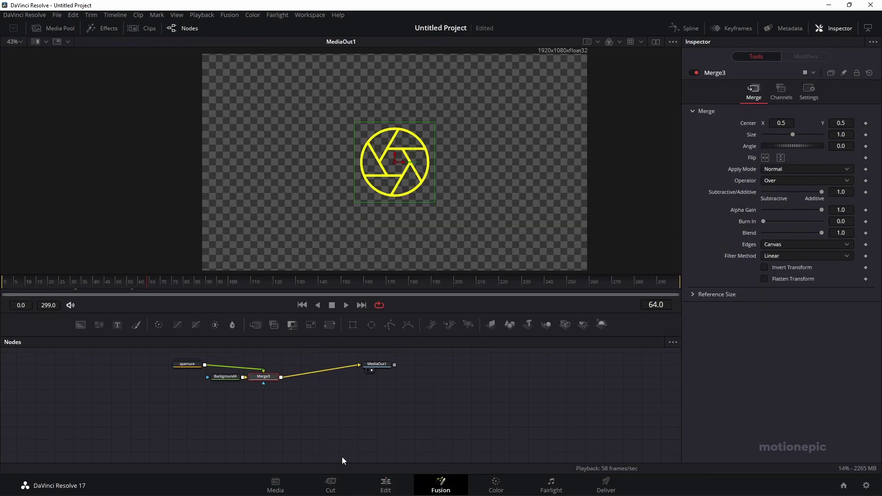
pyautogui.doubleClick(189, 365)
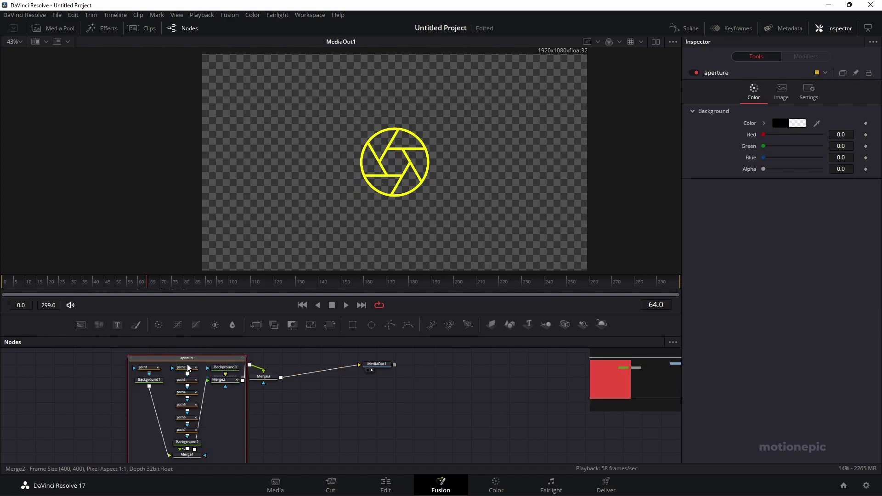
pyautogui.click(221, 383)
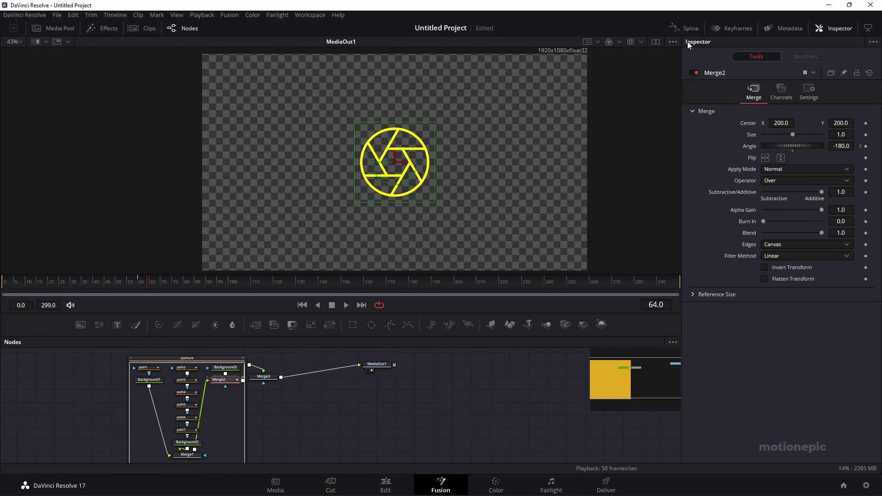
pyautogui.click(685, 29)
pyautogui.click(377, 390)
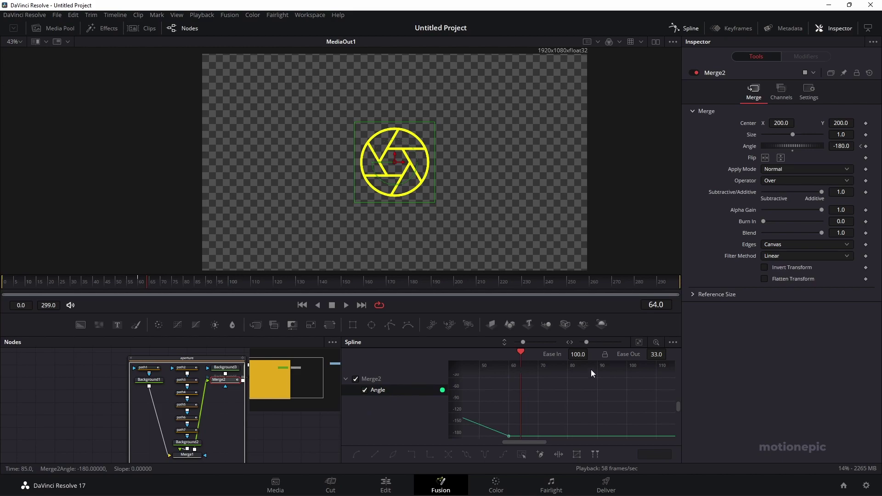
pyautogui.click(640, 343)
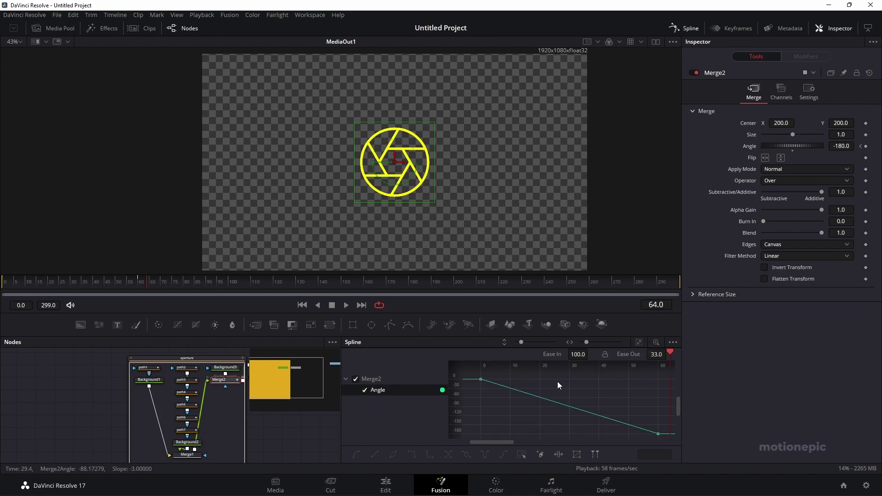
pyautogui.click(521, 454)
pyautogui.click(574, 354)
pyautogui.moveTo(574, 354); pyautogui.dragTo(604, 355)
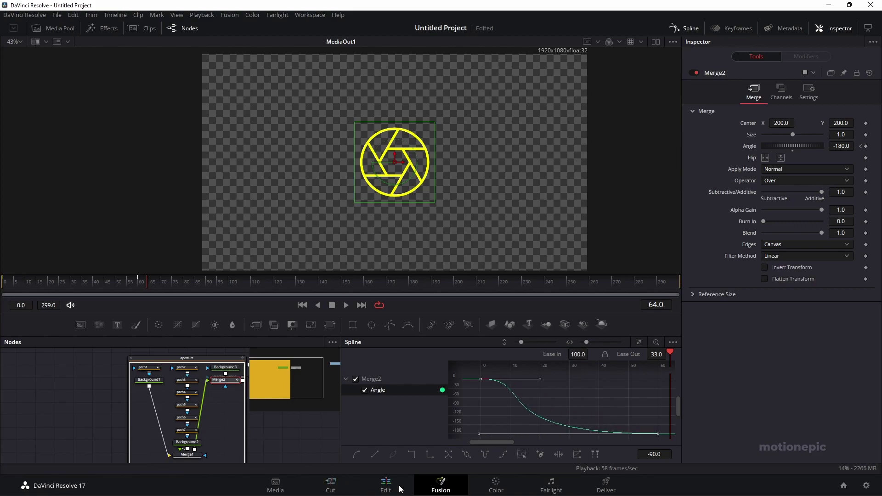
# Play the composition on the Edit page to check the eased rotation
pyautogui.click(378, 483)
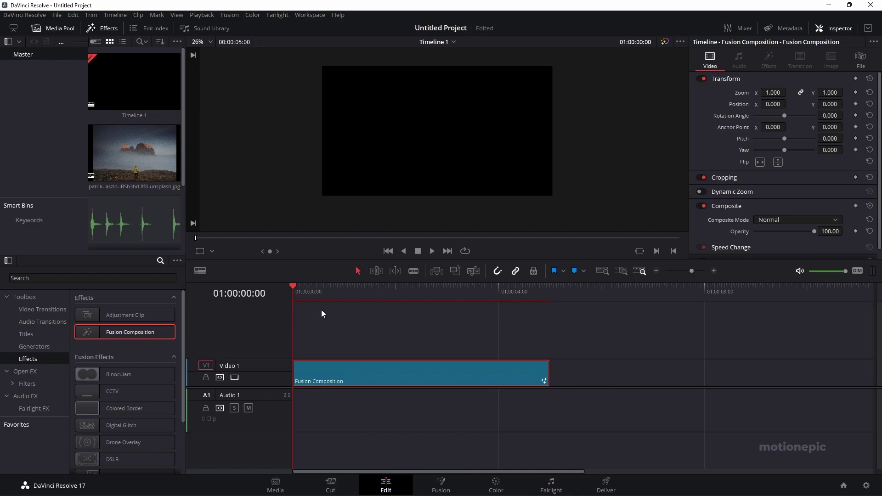
pyautogui.press('space')
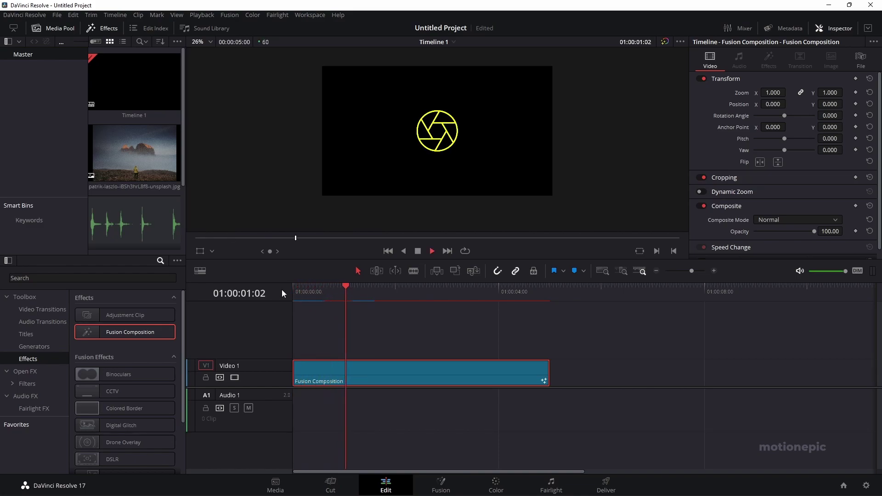
pyautogui.press('space')
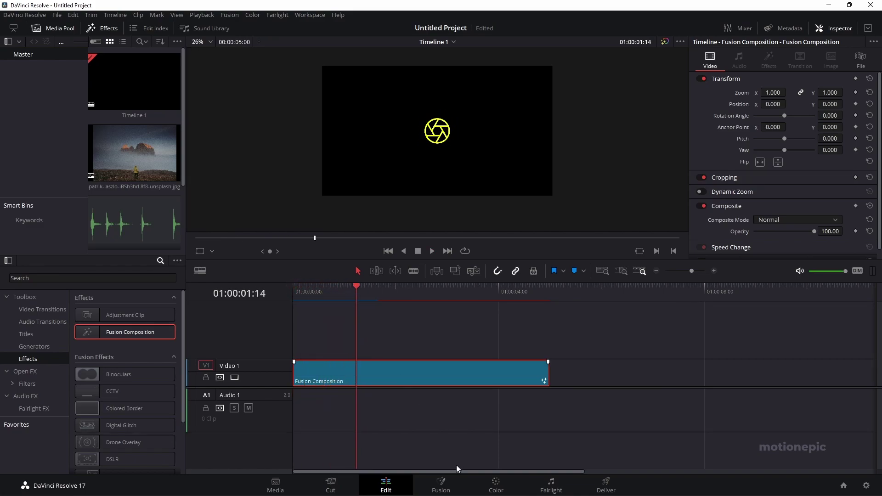
# Return to the Fusion page, align the aperture node above Background4, and select Merge3
pyautogui.click(441, 484)
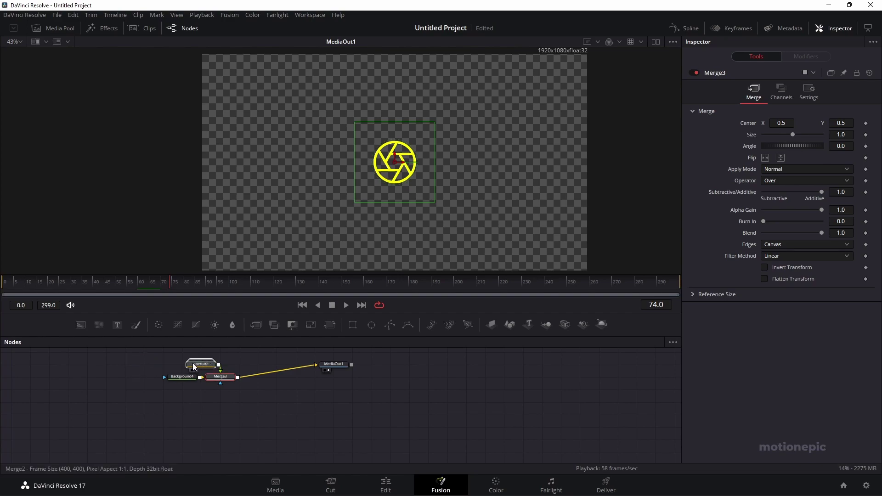
pyautogui.moveTo(194, 366); pyautogui.dragTo(175, 366)
pyautogui.click(227, 379)
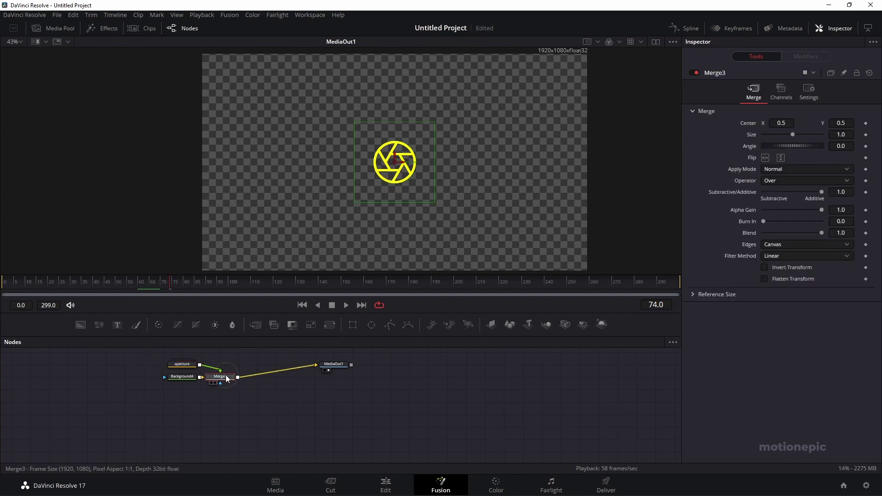
# Try adding a Soft Glow node after Merge3, and undo the addition
pyautogui.hotkey('shift', 'space')
pyautogui.write('bg')
pyautogui.press('BackSpace')
pyautogui.press('BackSpace')
pyautogui.write('soft')
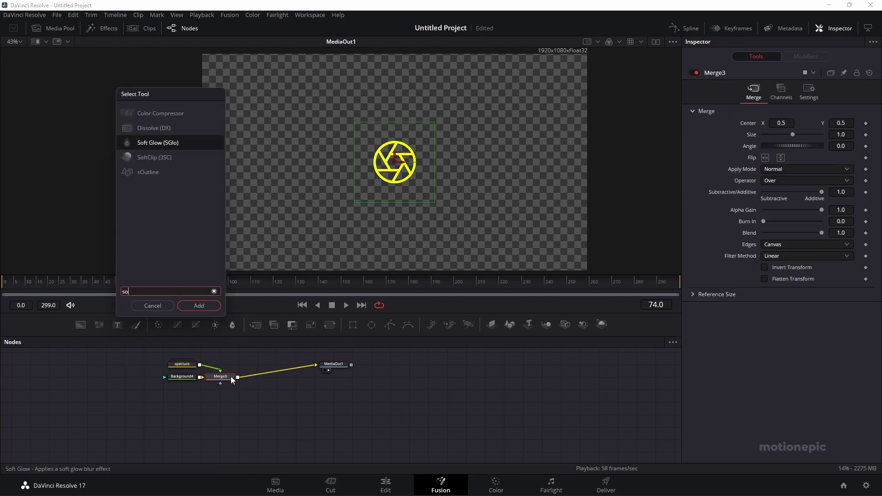
pyautogui.click(199, 306)
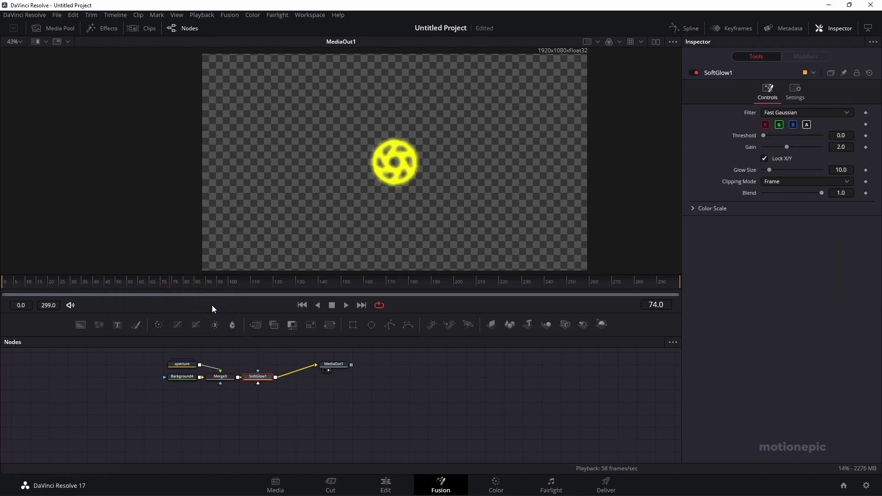
pyautogui.hotkey('ctrl', 'z')
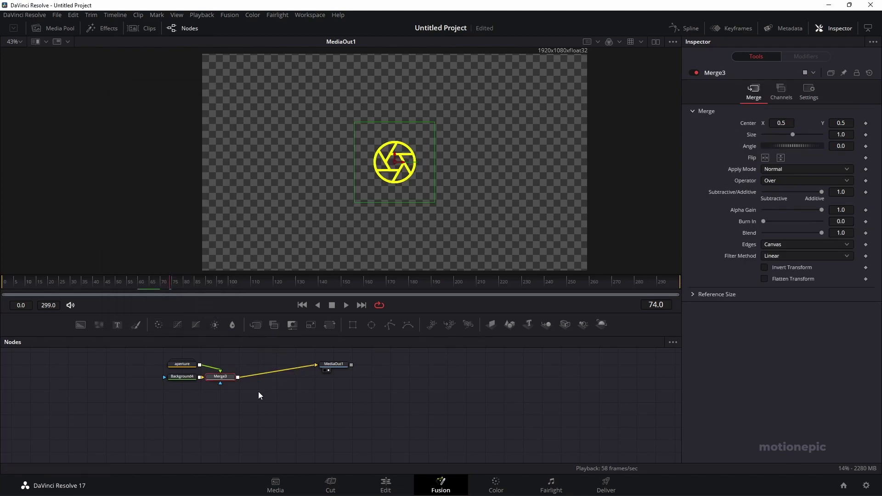
# Add a Glow node after Merge3 with Glow Size 100.0 and Glow about 0.55
pyautogui.hotkey('shift', 'space')
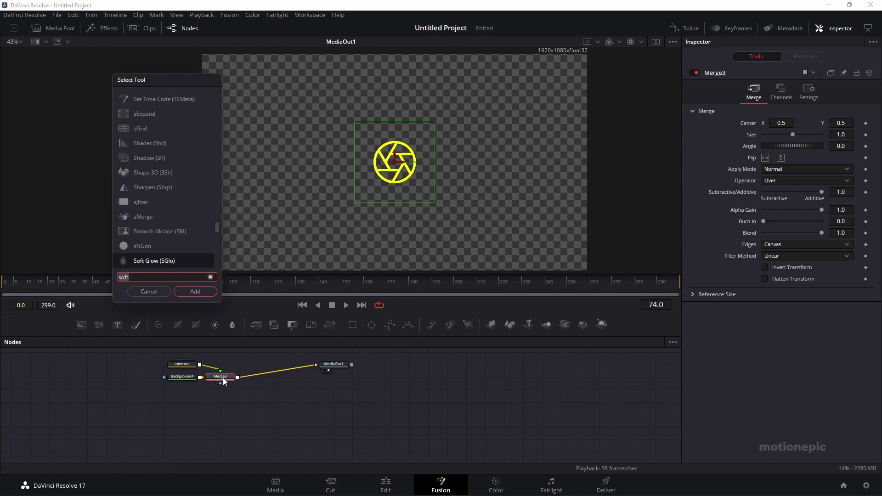
pyautogui.write('glow')
pyautogui.press('Return')
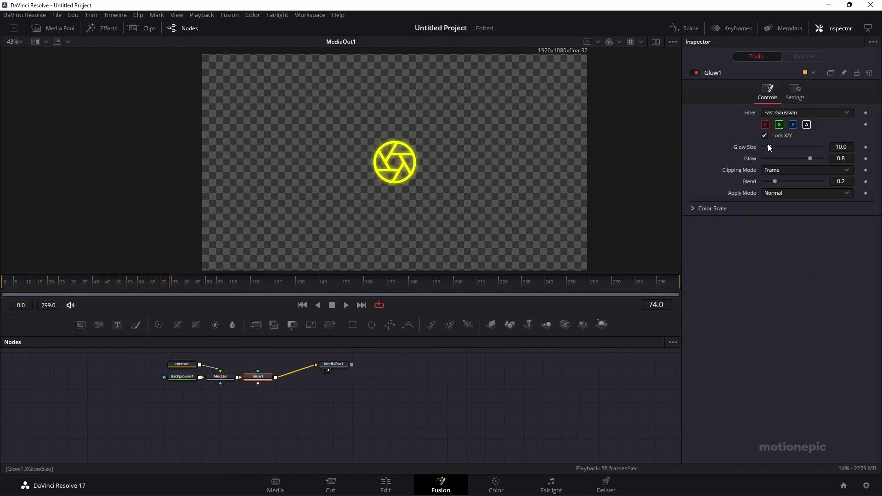
pyautogui.moveTo(770, 147); pyautogui.dragTo(795, 160)
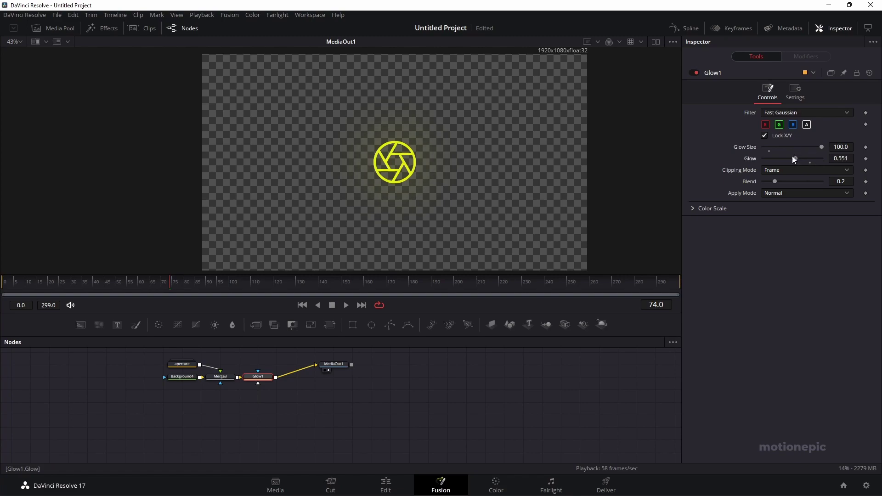
# Play the composition from the start on the Edit page to review the icon with its glow
pyautogui.click(392, 488)
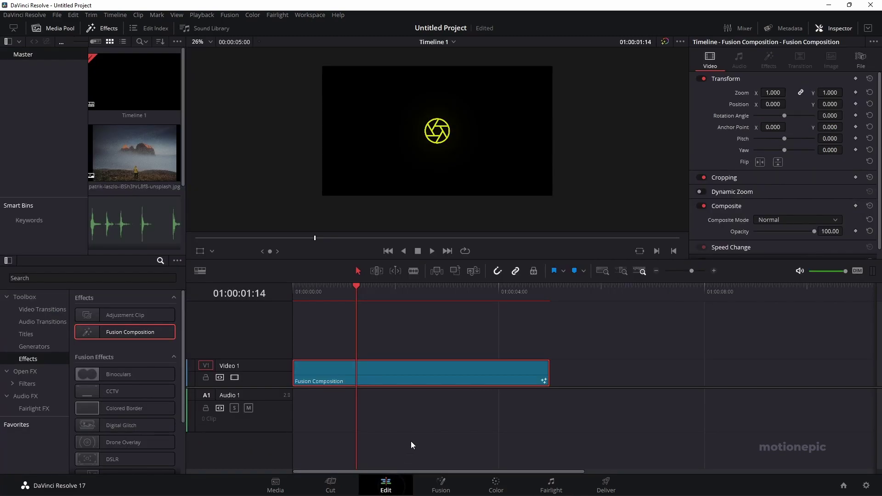
pyautogui.press('Home')
pyautogui.press('space')
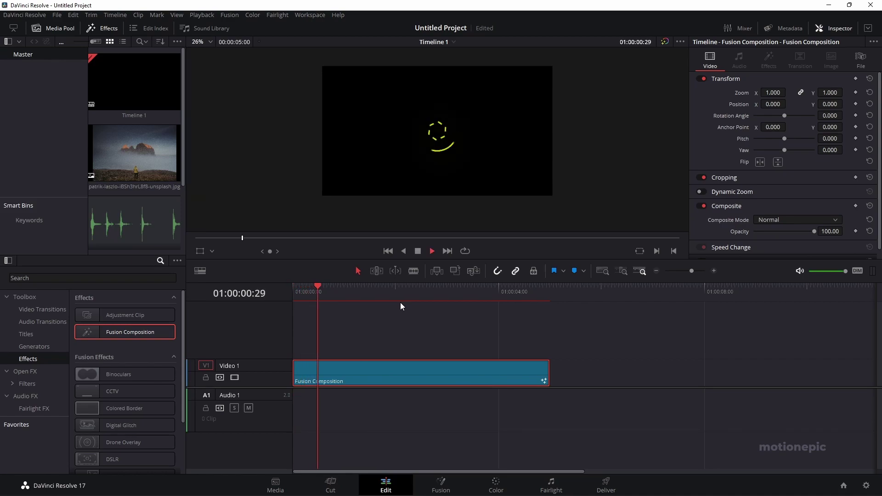
# Replay the composition from the first frame to review the animated icon
pyautogui.press('Home')
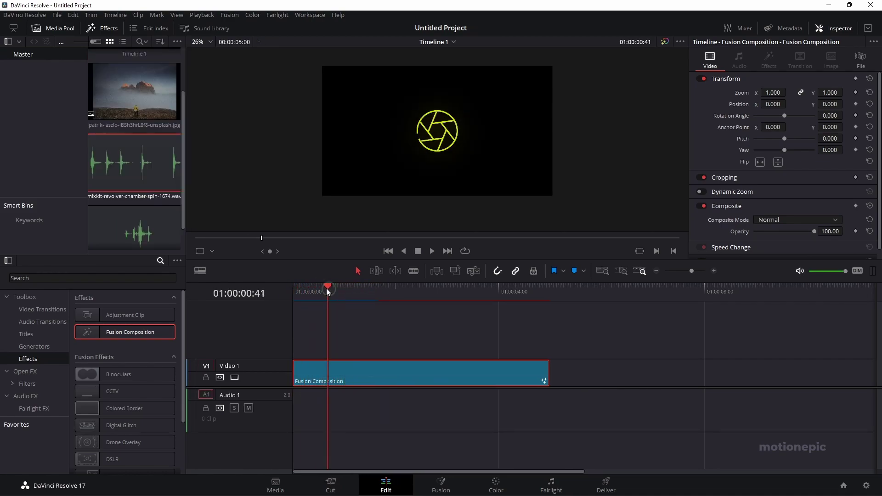
pyautogui.press('space')
pyautogui.press('space')
# Add a Solid Color generator on a new video track above the Fusion Composition, starting at 01:00:01:15
pyautogui.moveTo(352, 285); pyautogui.dragTo(357, 289)
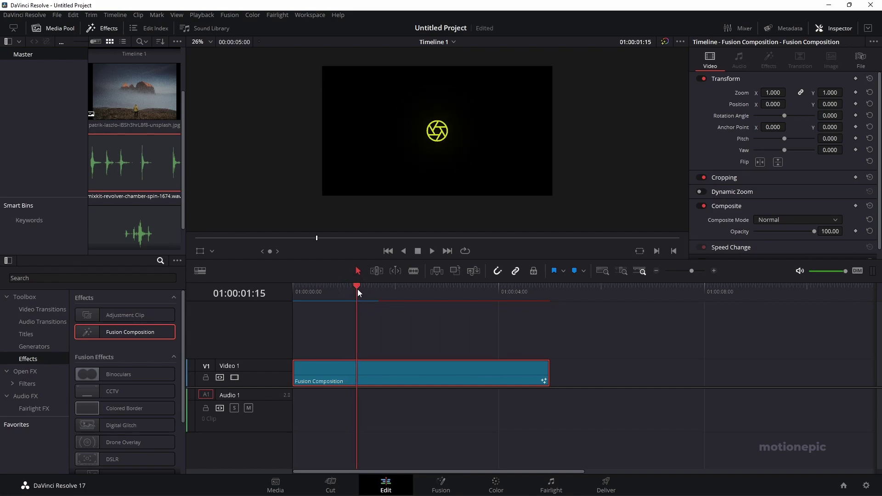
pyautogui.click(65, 166)
pyautogui.click(32, 348)
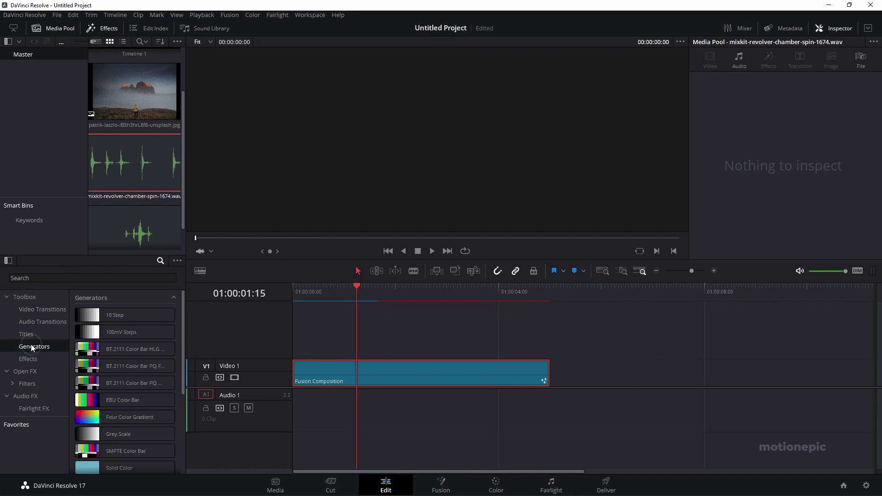
pyautogui.scroll(-1, 123, 437)
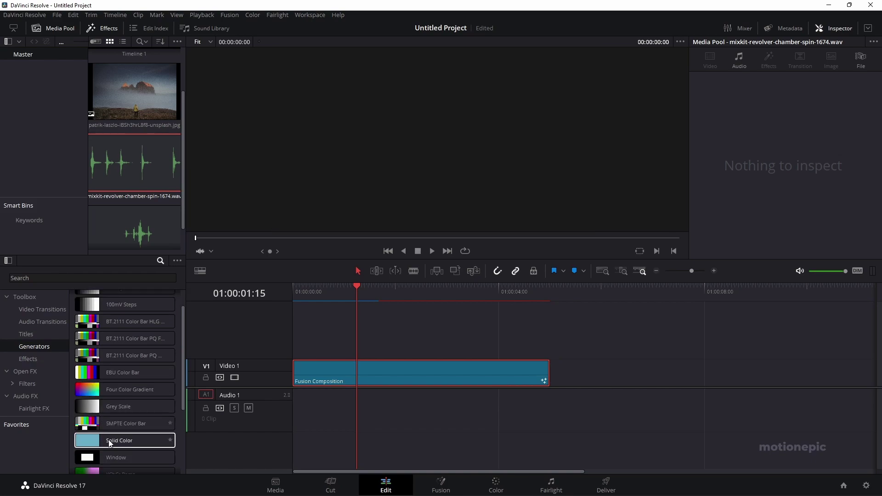
pyautogui.moveTo(123, 440); pyautogui.dragTo(381, 346)
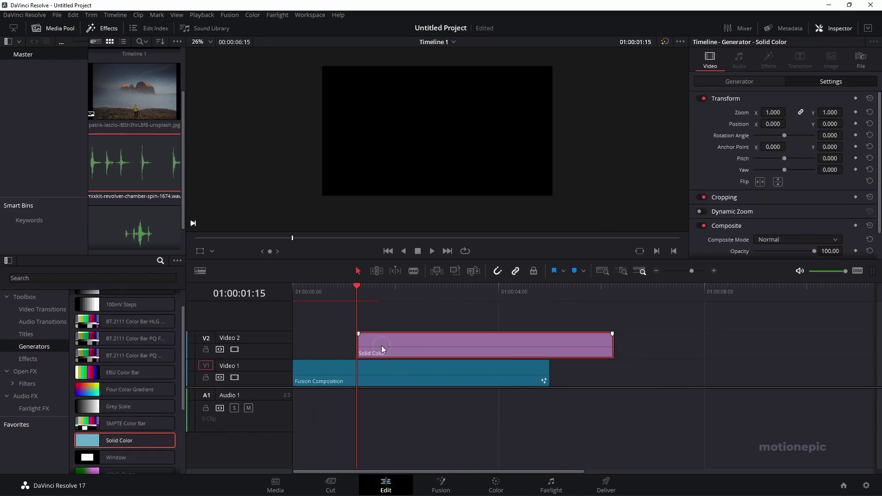
# Set the Solid Color generator's colour to white (#ffffff)
pyautogui.click(759, 82)
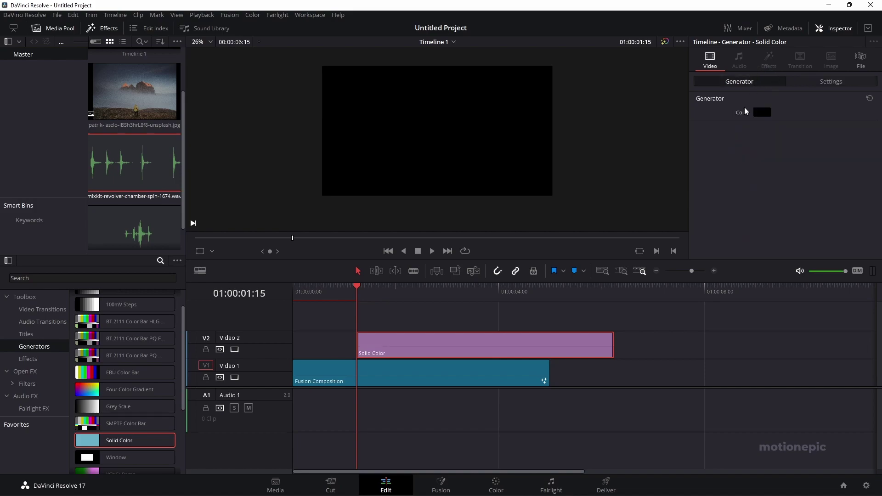
pyautogui.click(761, 112)
pyautogui.moveTo(541, 187); pyautogui.dragTo(540, 159)
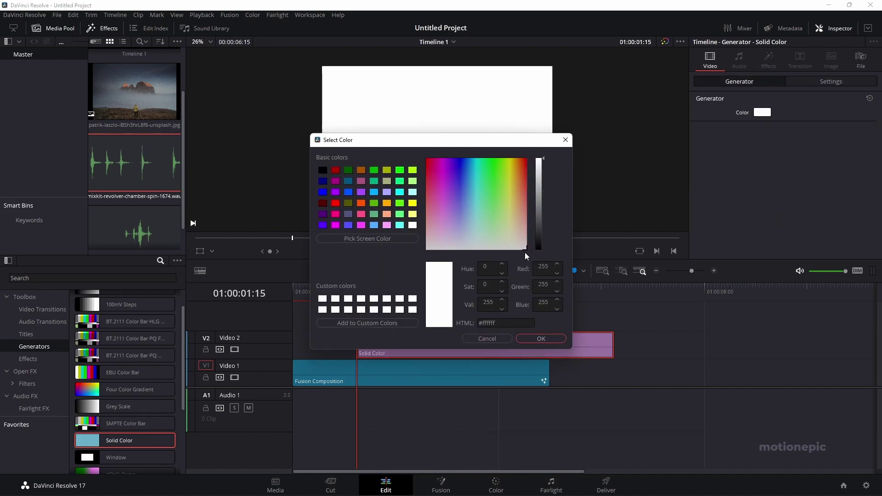
pyautogui.click(542, 339)
# Split the Solid Color clip at 01:00:01:17 and delete the remainder to leave a two-frame flash
pyautogui.moveTo(692, 272); pyautogui.dragTo(716, 271)
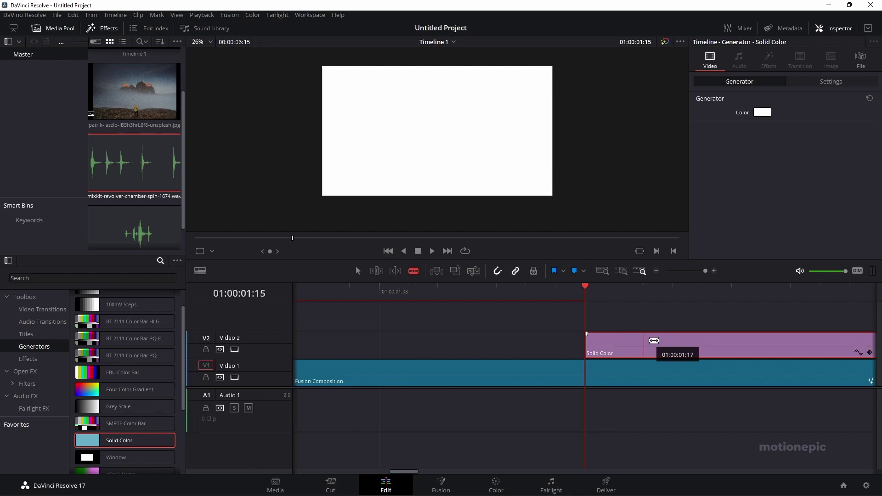
pyautogui.click(654, 341)
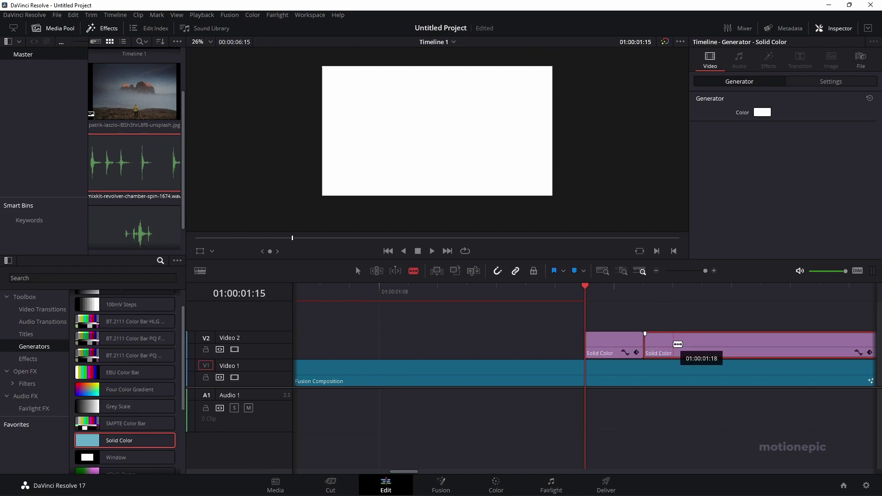
pyautogui.press('Delete')
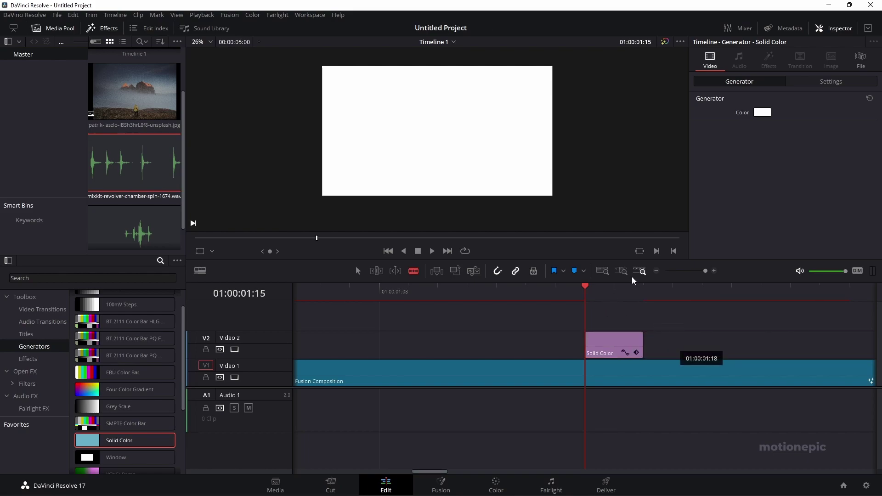
# Play the timeline from 01:00:01:05 to check the white flash over the icon
pyautogui.click(692, 272)
pyautogui.moveTo(691, 272); pyautogui.dragTo(696, 272)
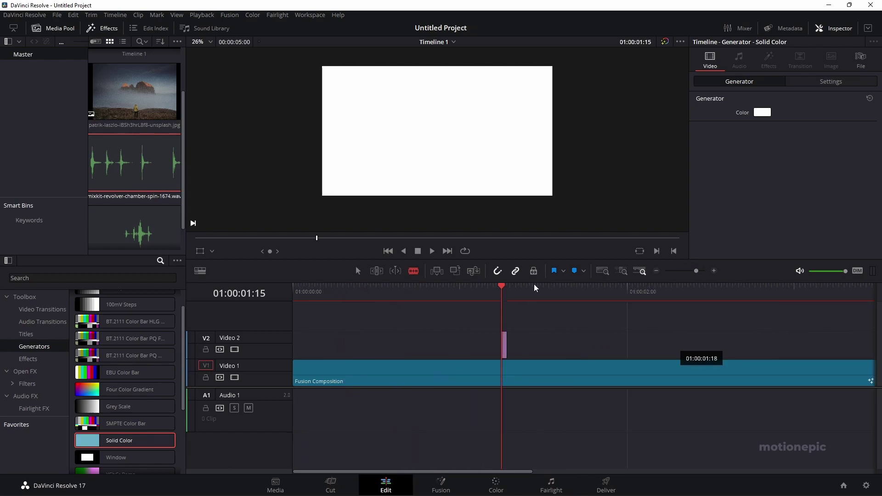
pyautogui.click(475, 291)
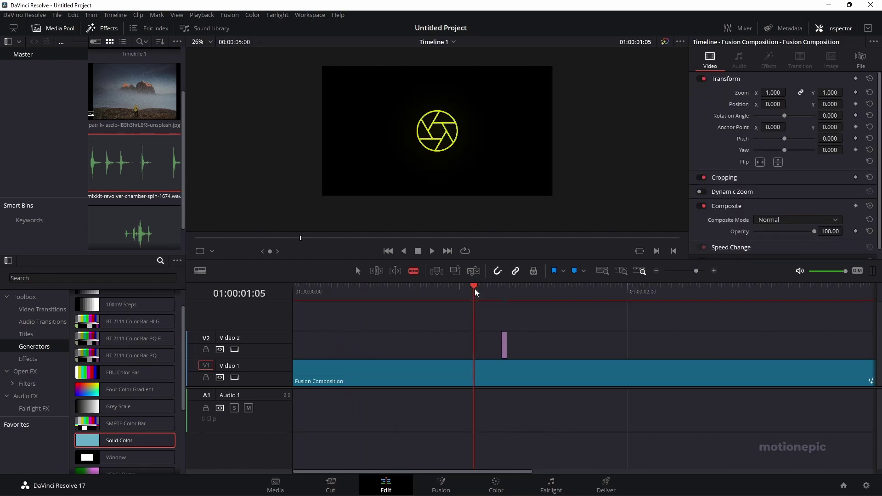
pyautogui.press('space')
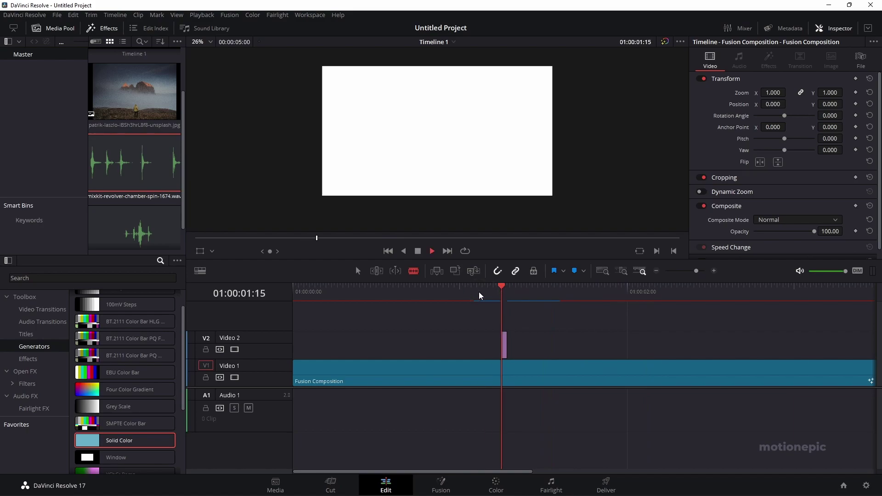
pyautogui.press('space')
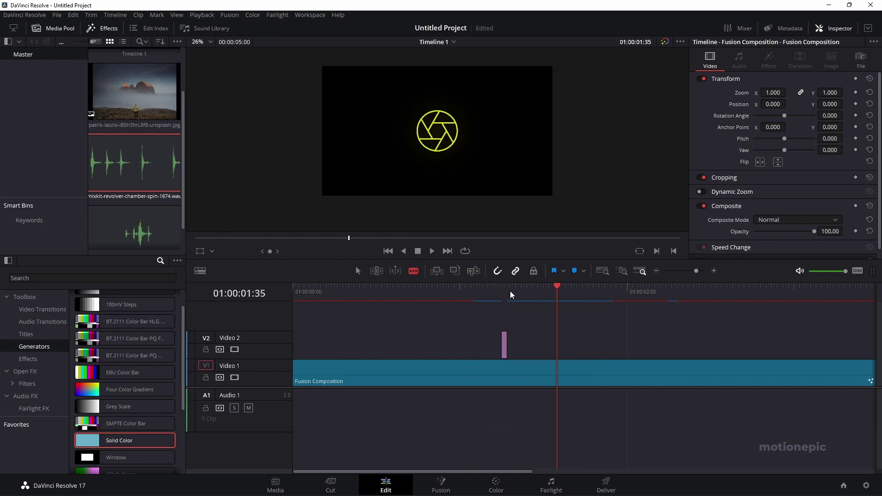
# Add a Text title reading "DR" on Video 2 directly after the white flash, in Oswald Bold at size 150
pyautogui.click(26, 335)
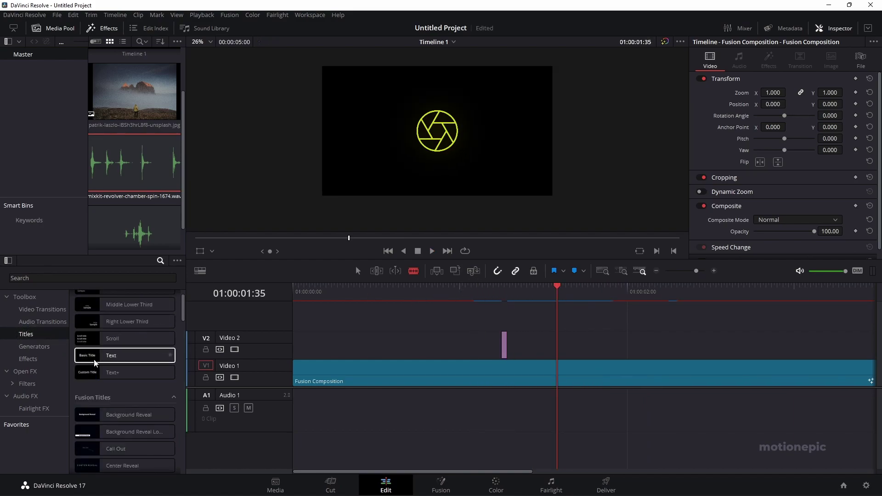
pyautogui.moveTo(95, 363); pyautogui.dragTo(511, 346)
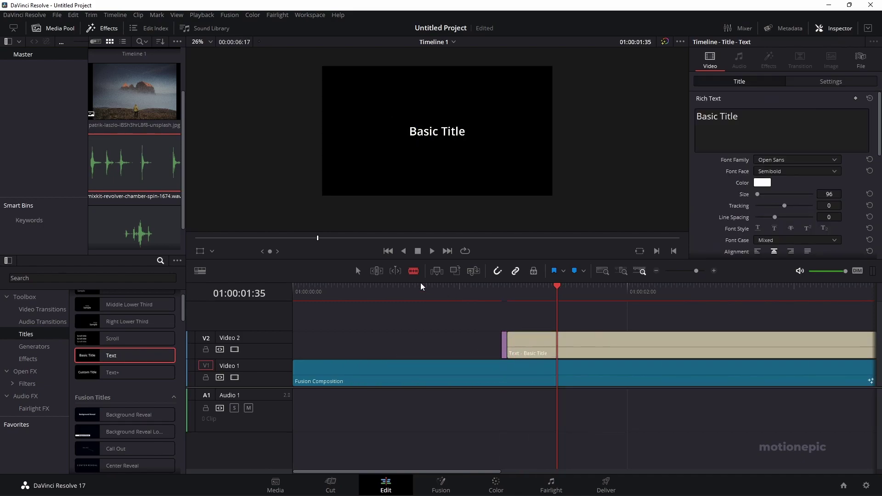
pyautogui.click(724, 138)
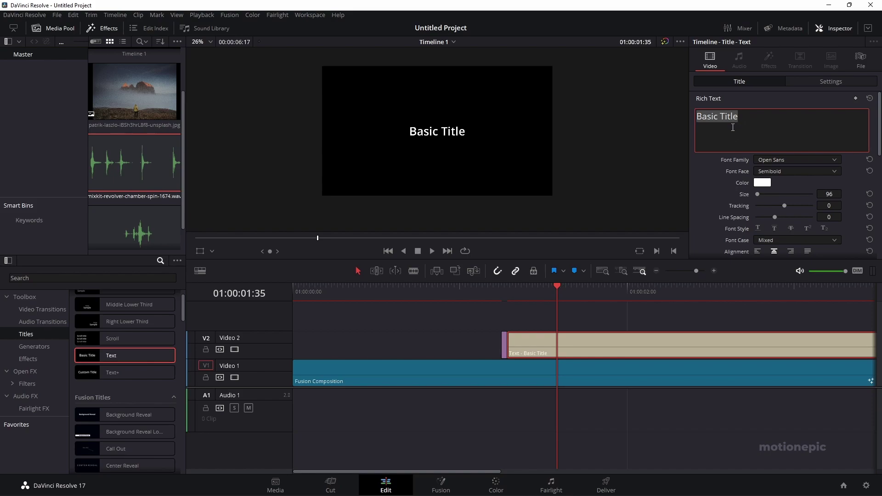
pyautogui.write('DR')
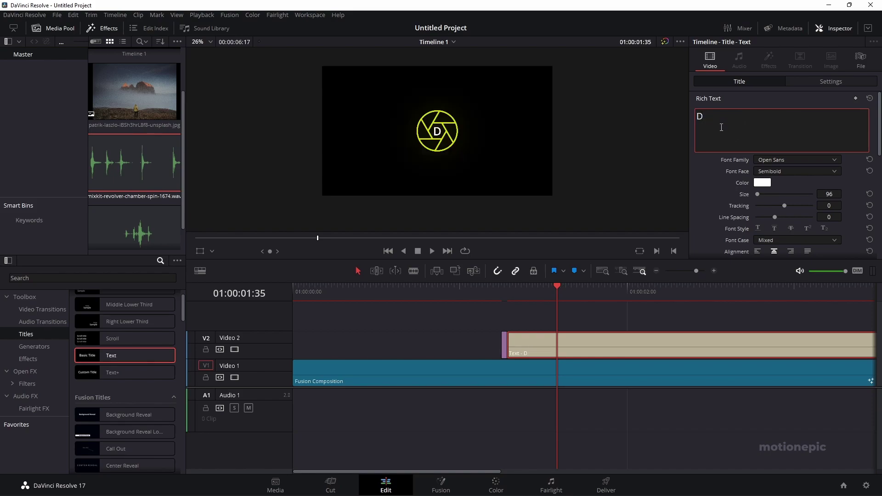
pyautogui.click(774, 160)
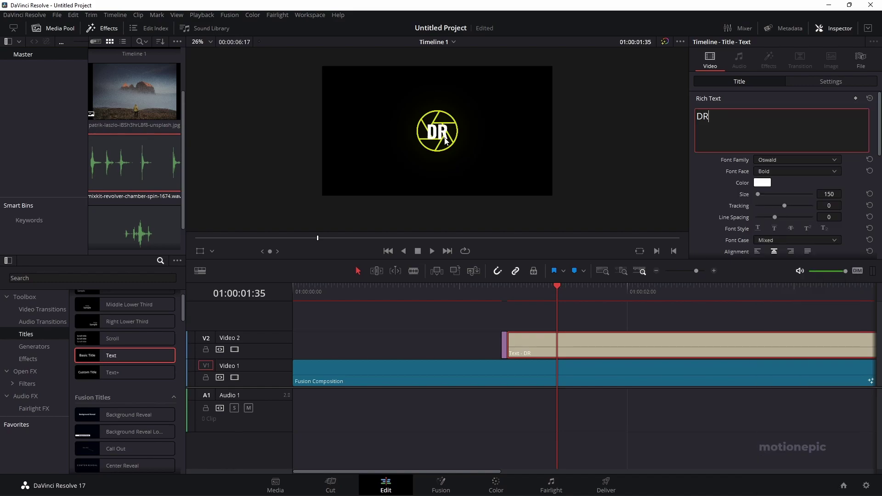
pyautogui.hotkey('ctrl', 's')
# Enlarge the aperture icon with Merge3's Size in the composition's Fusion page, and return to the Edit page
pyautogui.click(478, 371)
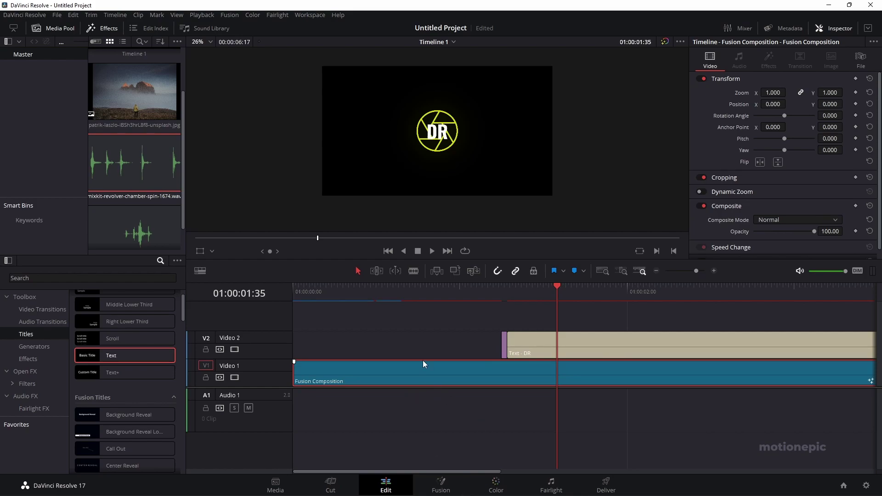
pyautogui.click(423, 295)
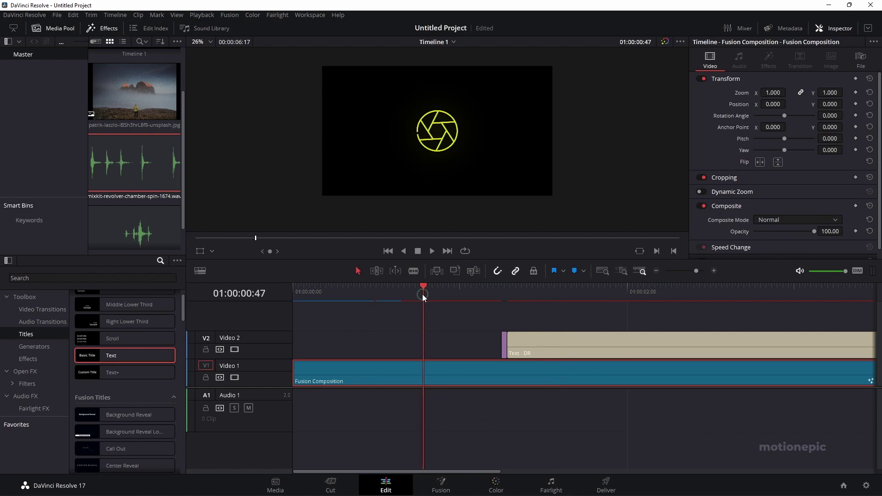
pyautogui.click(441, 482)
pyautogui.click(228, 379)
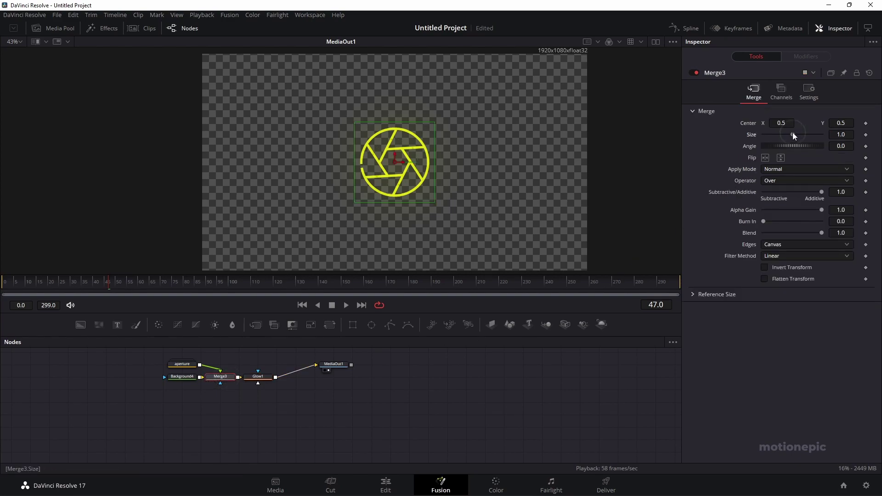
pyautogui.moveTo(794, 136); pyautogui.dragTo(808, 136)
pyautogui.click(385, 486)
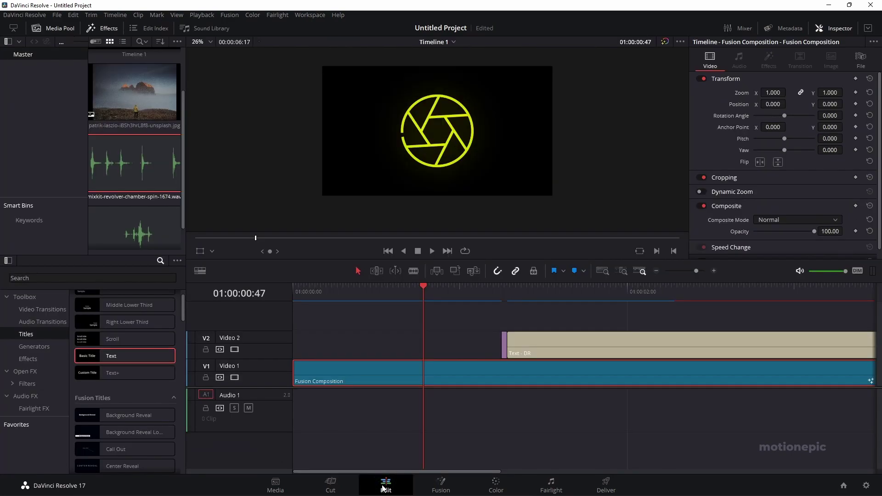
# Scale down the DR title to a Zoom of 0.740 so it fits inside the aperture's centre
pyautogui.click(554, 291)
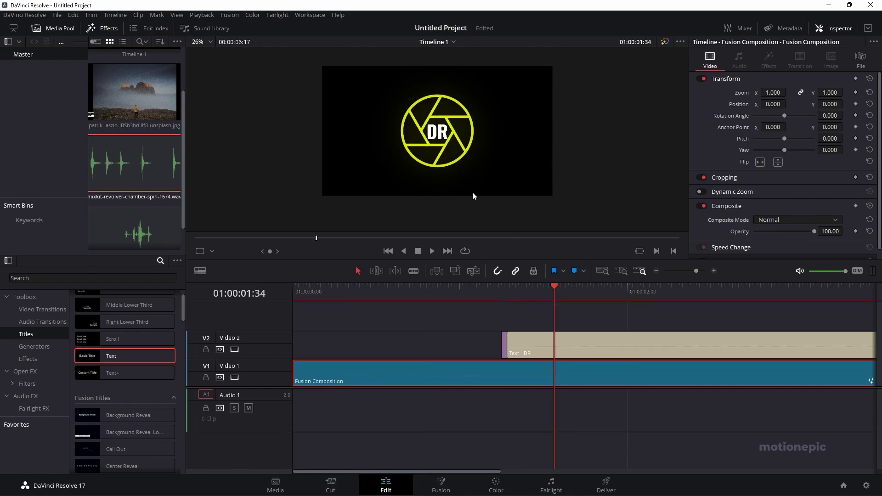
pyautogui.click(555, 344)
pyautogui.scroll(-2, 735, 226)
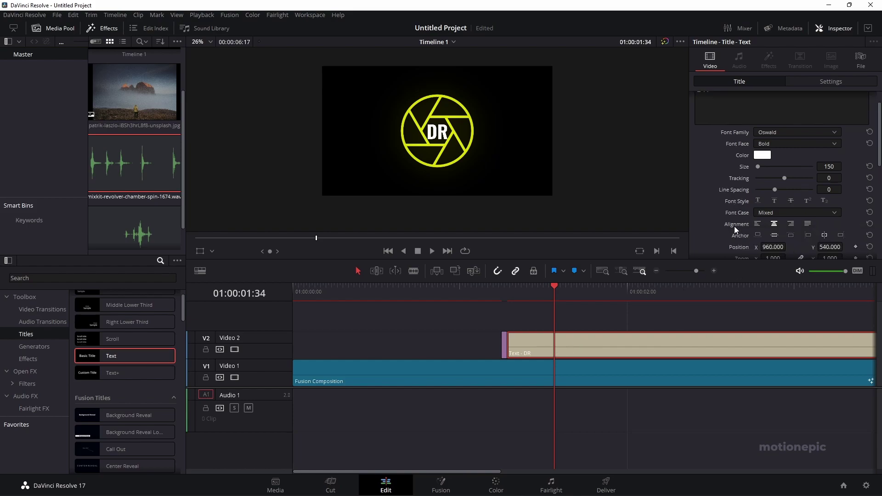
pyautogui.scroll(-1, 734, 226)
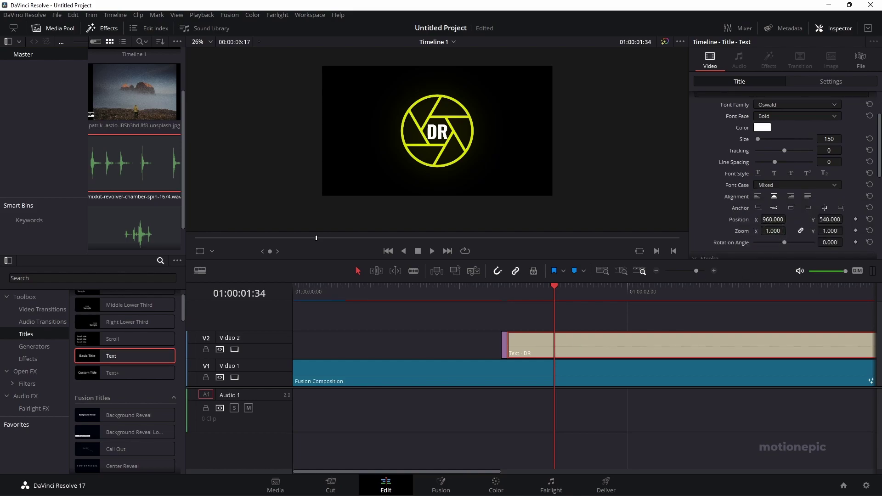
pyautogui.moveTo(772, 231); pyautogui.dragTo(746, 242)
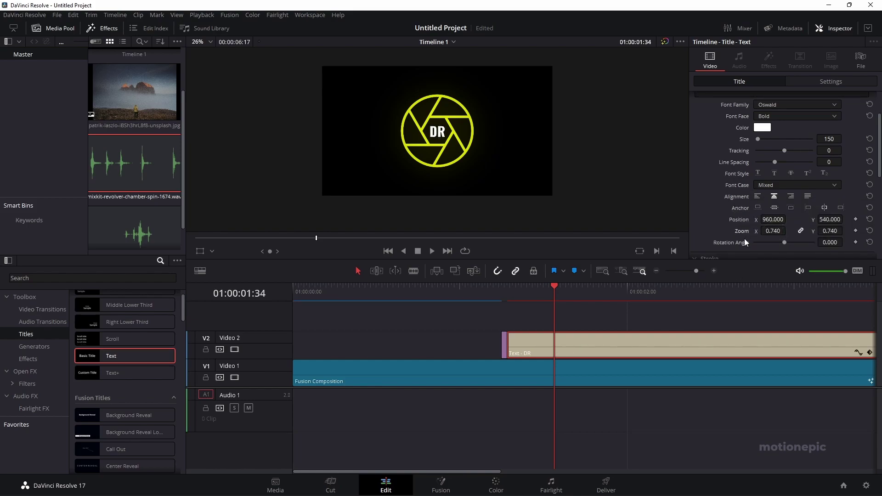
# Place mixkit-camera-shutter-click-1133.wav on Audio 1, starting at the white flash
pyautogui.click(498, 290)
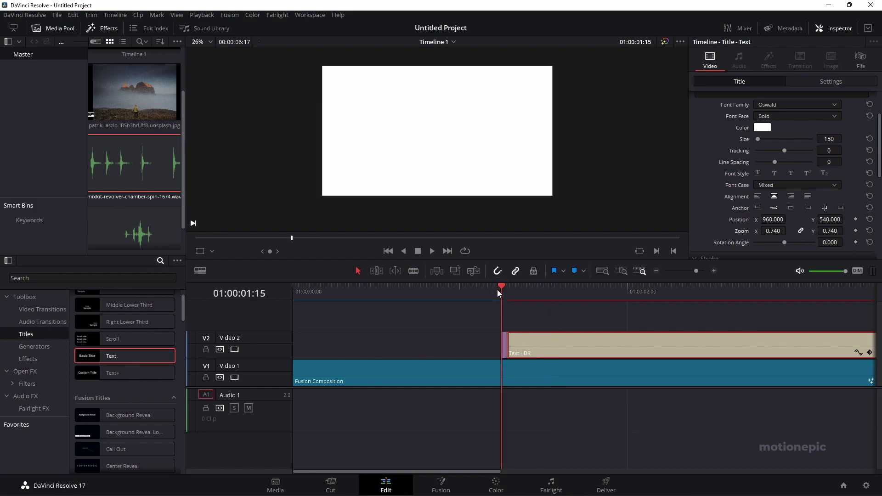
pyautogui.moveTo(696, 271); pyautogui.dragTo(696, 271)
pyautogui.click(152, 216)
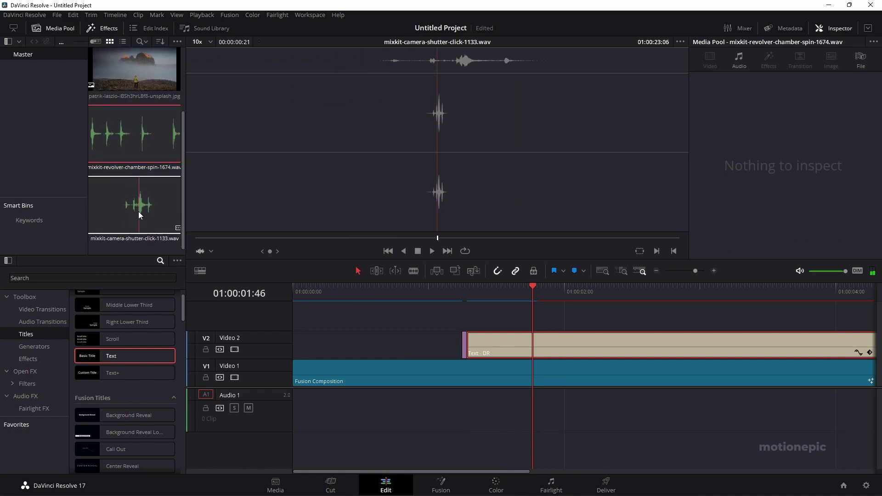
pyautogui.moveTo(130, 208); pyautogui.dragTo(459, 398)
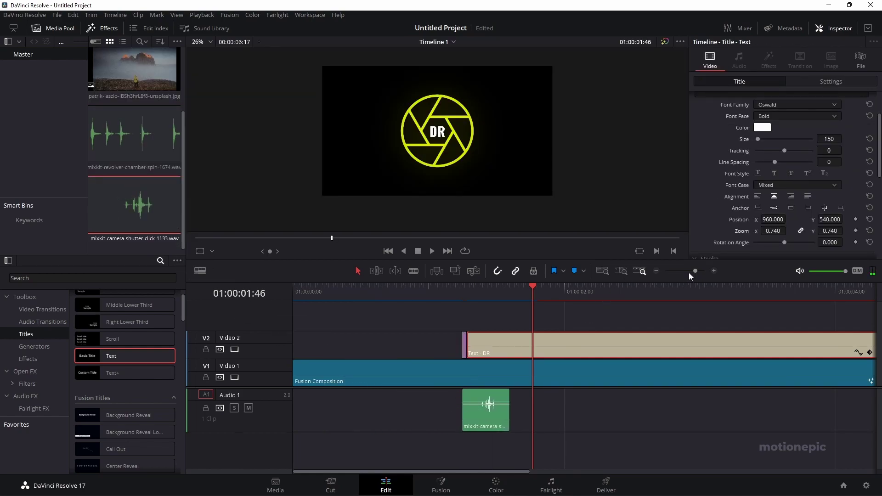
# Place mixkit-revolver-chamber-spin-1674.wav on Audio 1 at the start of the timeline
pyautogui.moveTo(688, 272); pyautogui.dragTo(689, 272)
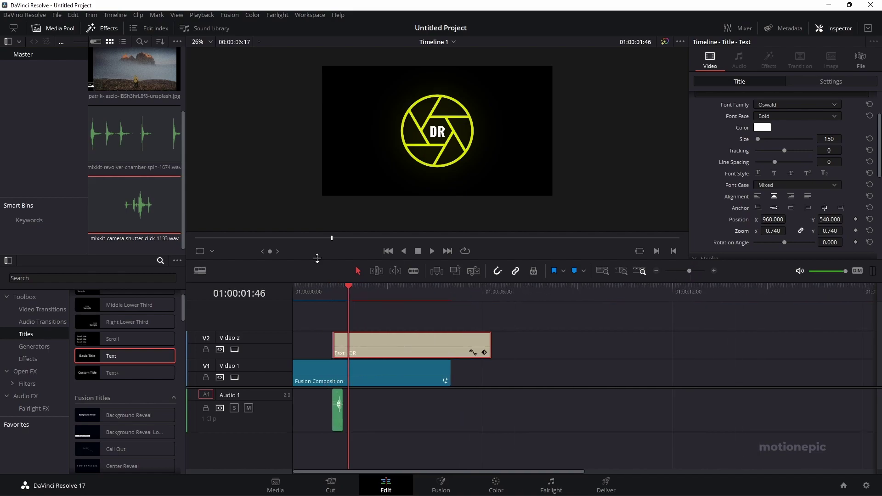
pyautogui.click(134, 163)
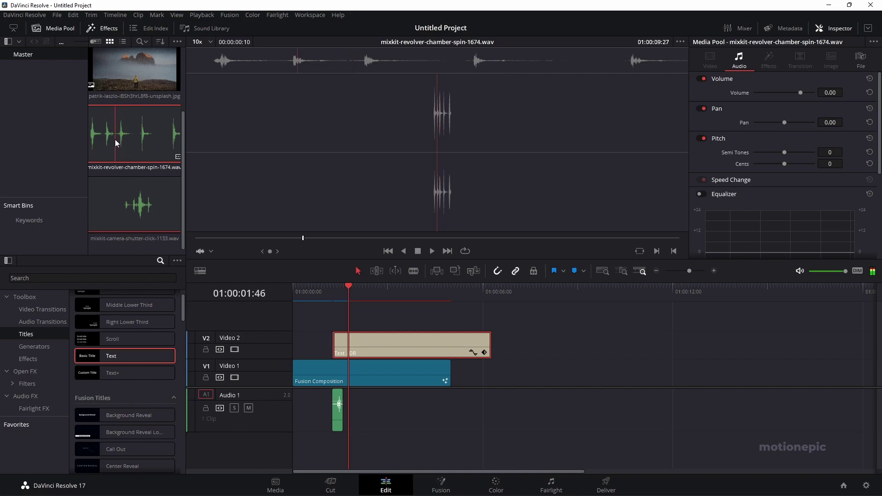
pyautogui.moveTo(115, 139); pyautogui.dragTo(297, 418)
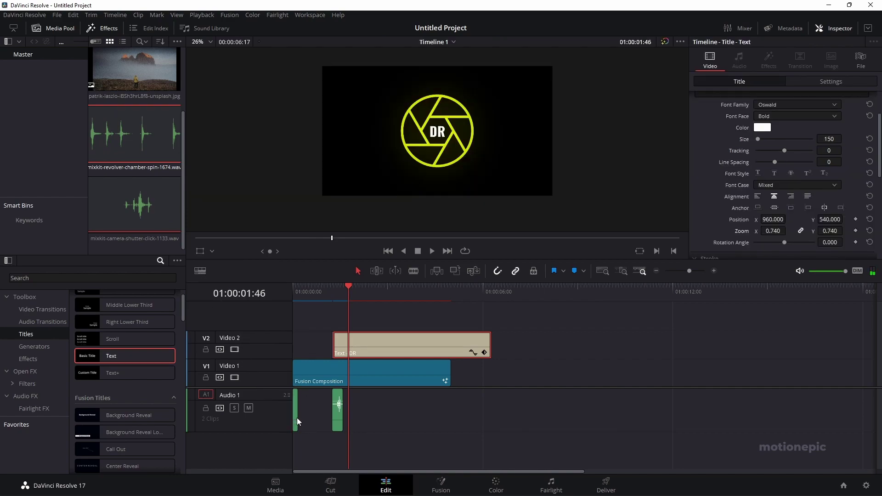
# Play the timeline from the start to review the animation with its flash, title and sound effects
pyautogui.moveTo(304, 292); pyautogui.dragTo(259, 288)
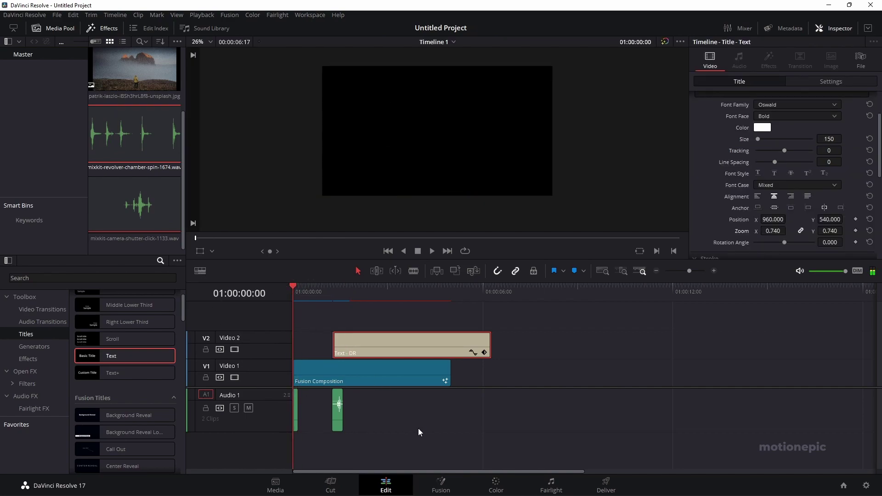
pyautogui.press('space')
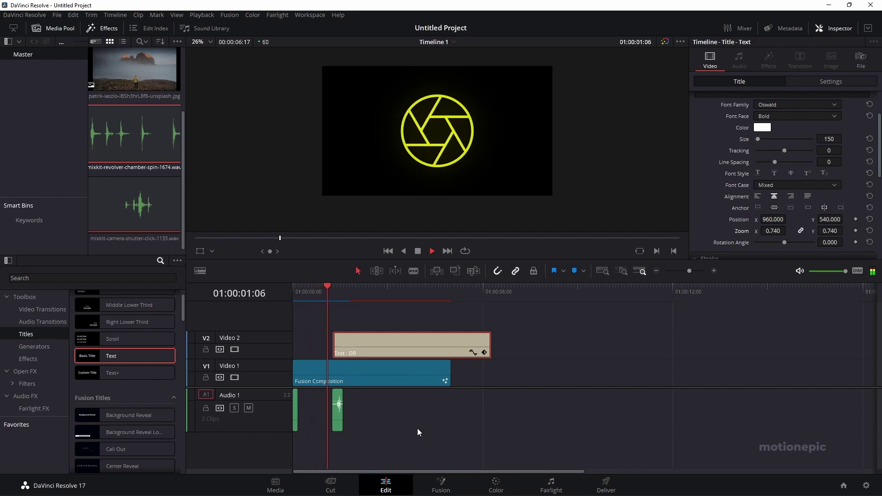
# Stop playback and move the Fusion Composition and DR title clips up one track, leaving Video 1 empty
pyautogui.press('space')
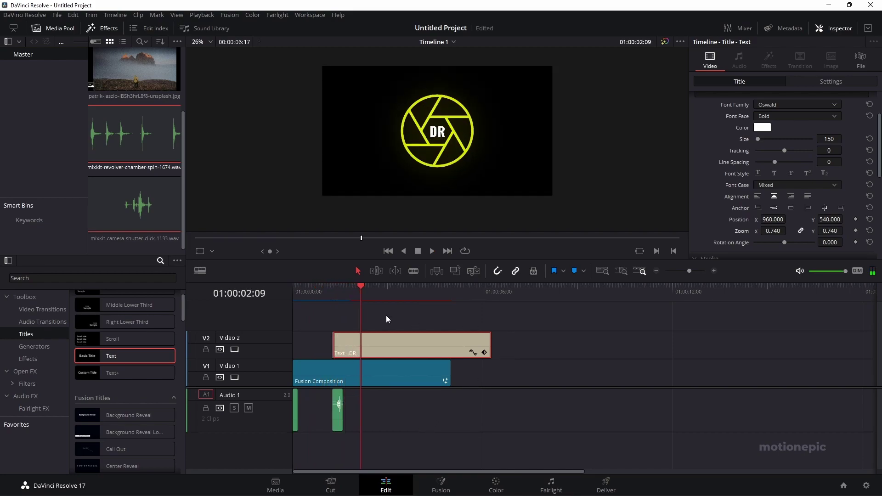
pyautogui.moveTo(382, 359); pyautogui.dragTo(321, 357)
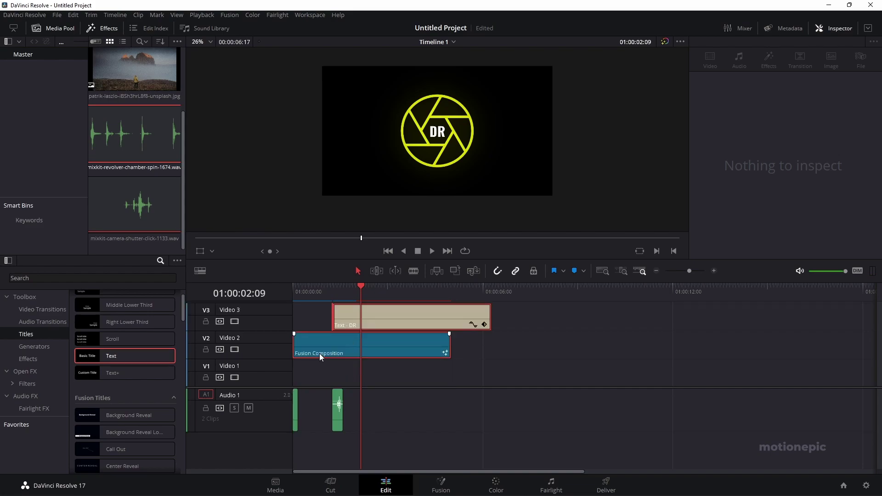
pyautogui.click(409, 372)
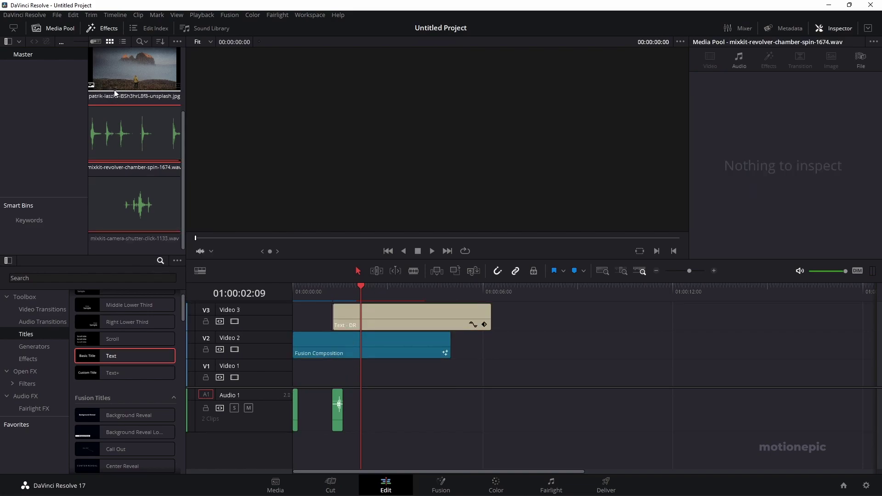
# Place the mountain landscape photo on Video 1 starting at 01:00:01:15 and set its Zoom to 1.200 to fill the frame
pyautogui.moveTo(112, 93); pyautogui.dragTo(336, 380)
pyautogui.click(326, 293)
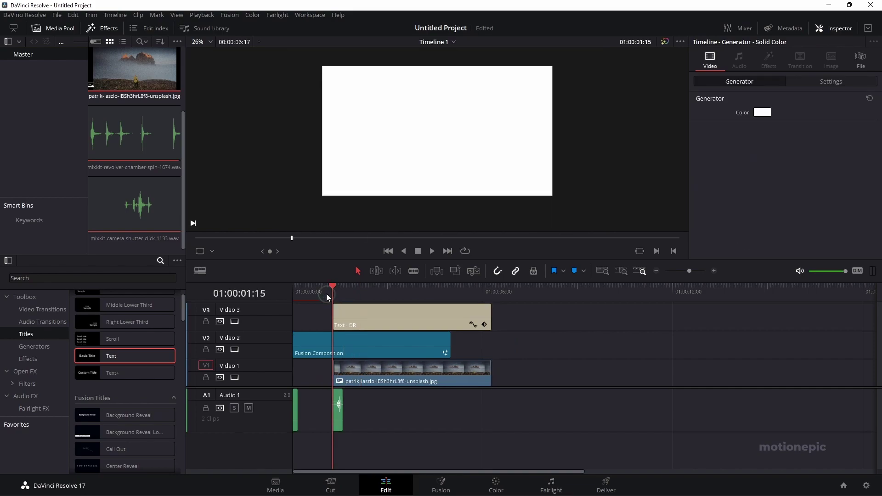
pyautogui.click(414, 376)
pyautogui.click(391, 291)
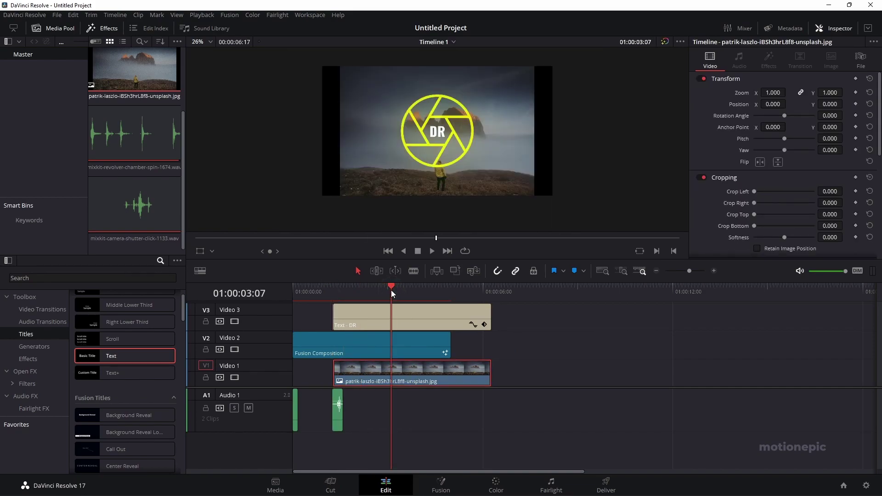
pyautogui.moveTo(769, 96); pyautogui.dragTo(777, 96)
# Play the section around the white flash several times to review how the photo background appears
pyautogui.moveTo(332, 294); pyautogui.dragTo(317, 292)
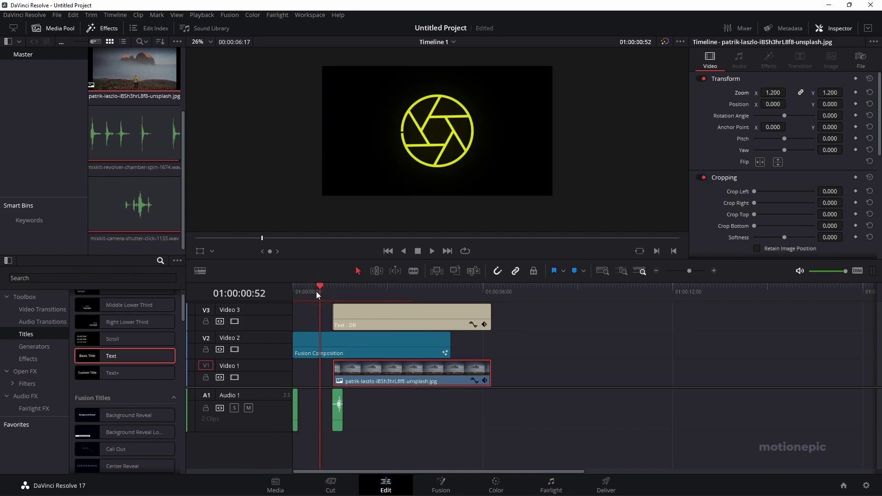
pyautogui.press('space')
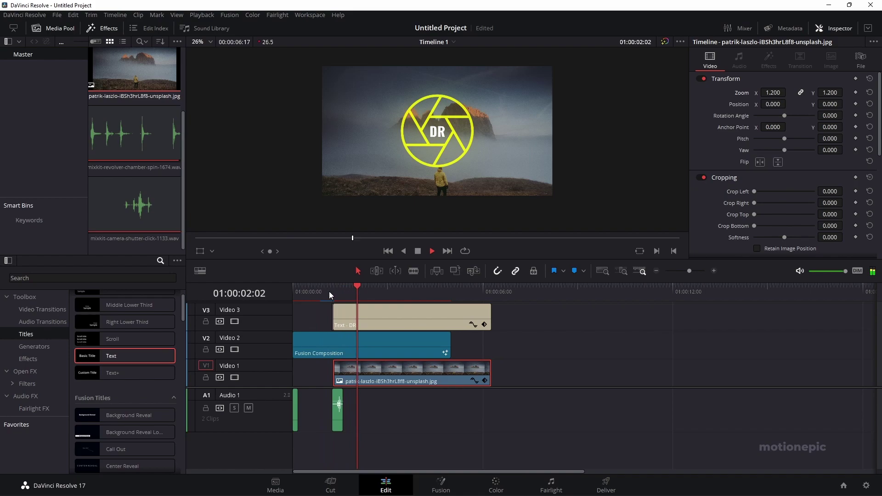
pyautogui.click(326, 294)
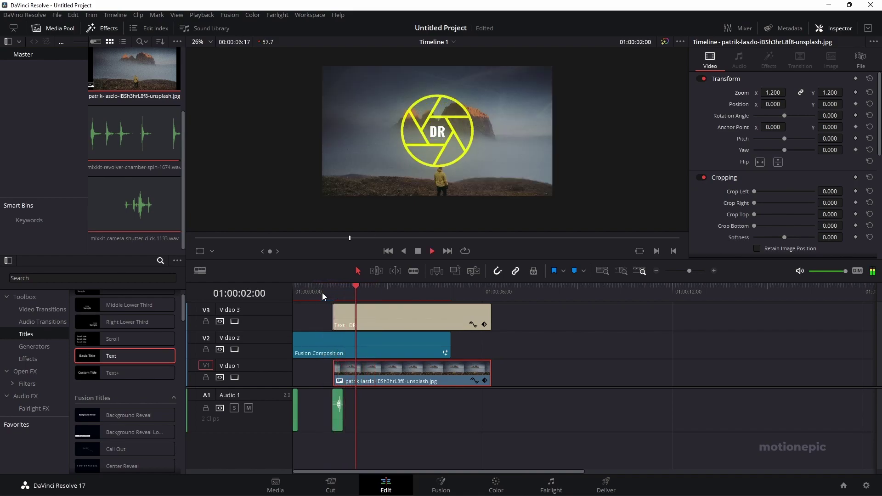
pyautogui.click(324, 294)
pyautogui.click(324, 294)
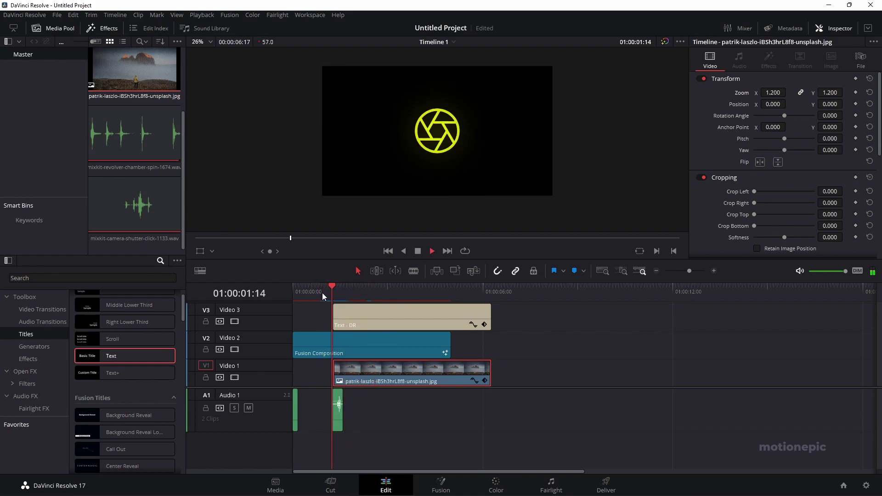
pyautogui.click(323, 295)
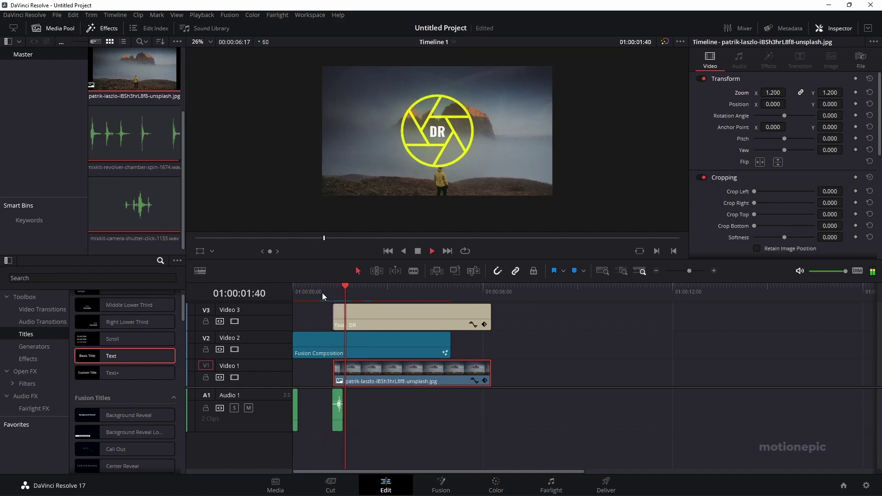
pyautogui.click(323, 295)
pyautogui.click(323, 295)
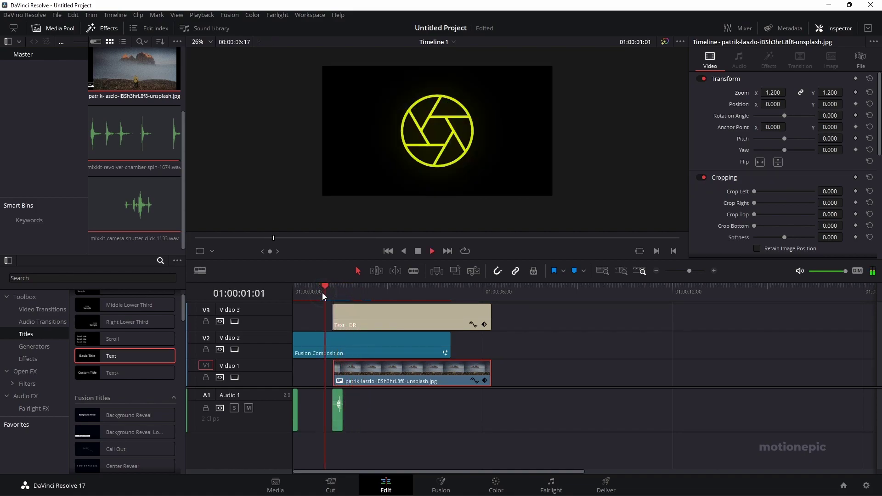
pyautogui.press('space')
# Keyframe the photo's Zoom at 01:00:01:15, and trim the photo and DR title to end with the Fusion Composition
pyautogui.moveTo(344, 295); pyautogui.dragTo(332, 293)
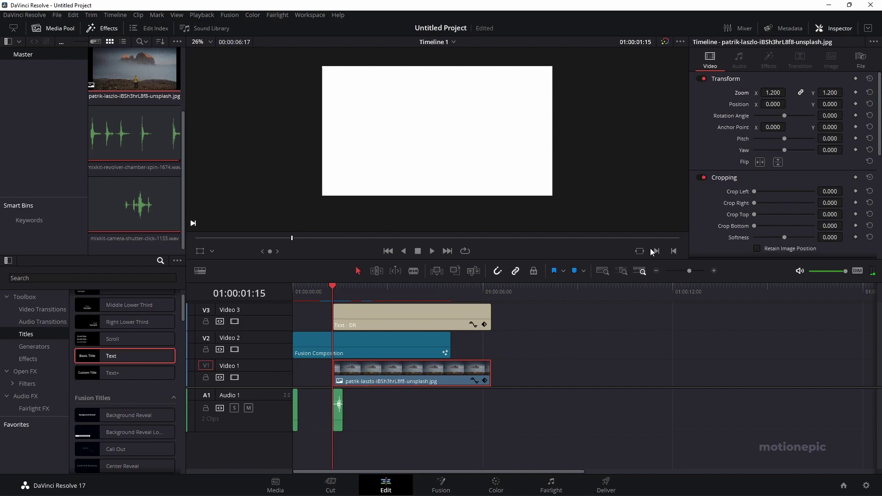
pyautogui.click(855, 93)
pyautogui.moveTo(487, 373); pyautogui.dragTo(453, 374)
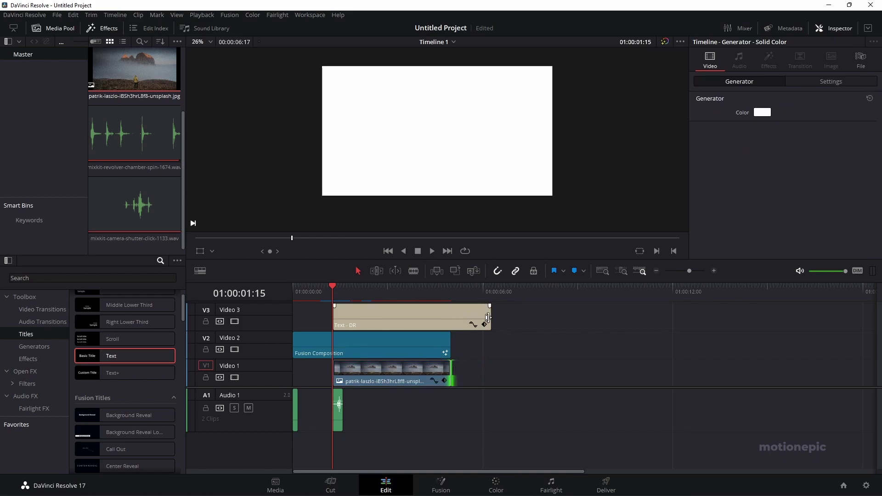
pyautogui.moveTo(488, 317); pyautogui.dragTo(450, 317)
# Set the background photo's Zoom to 1.320 at 01:00:05:00 to animate a slow push-in
pyautogui.click(445, 291)
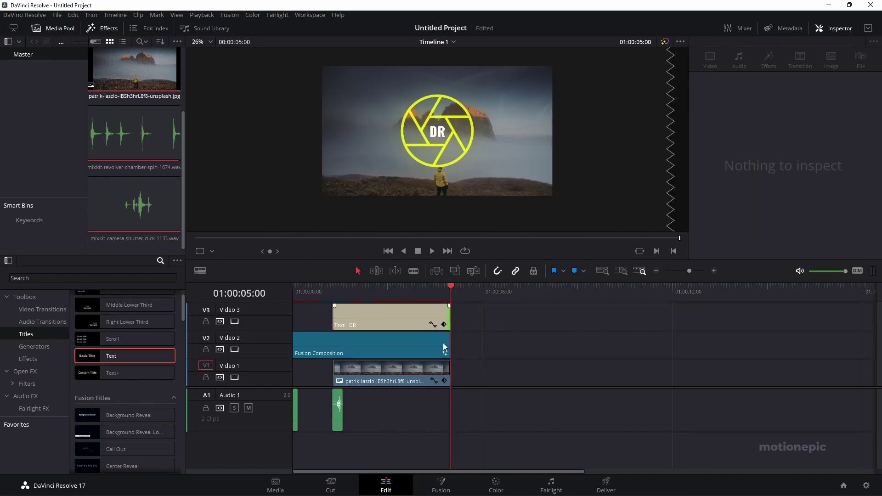
pyautogui.click(437, 370)
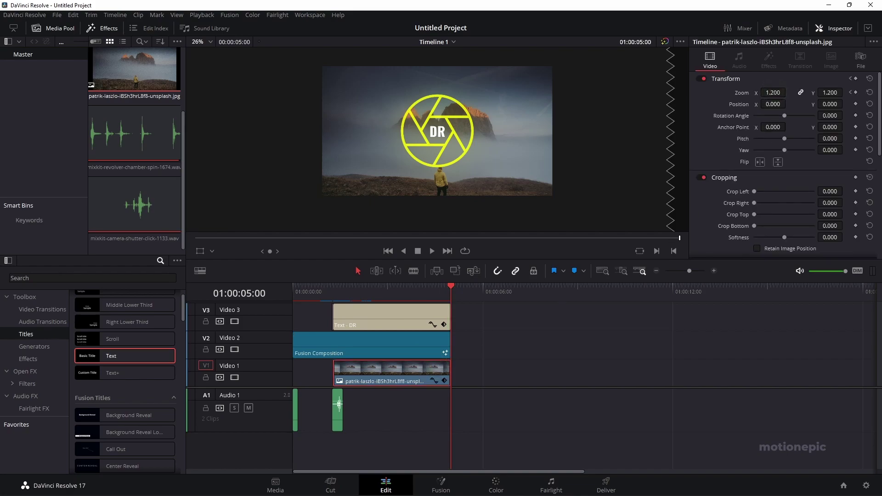
pyautogui.moveTo(774, 92); pyautogui.dragTo(779, 93)
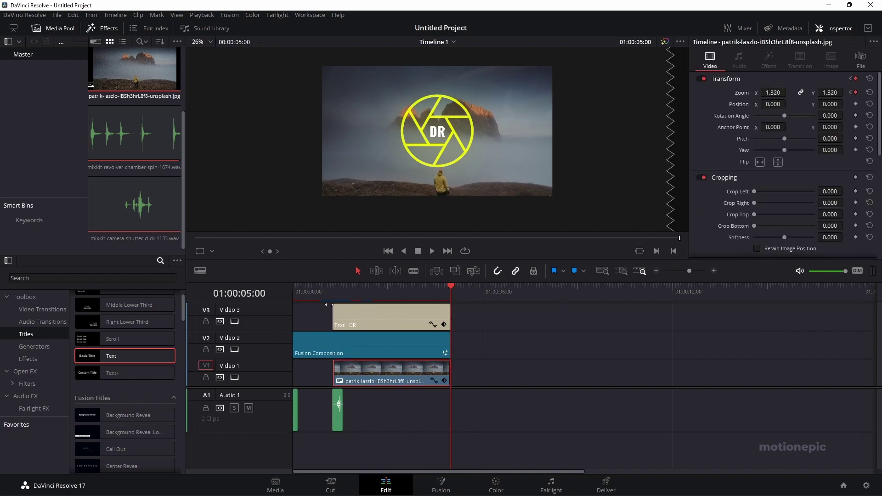
# Play the timeline from just before the flash to review the photo's slow zoom, and save the project
pyautogui.moveTo(329, 296); pyautogui.dragTo(324, 296)
pyautogui.press('space')
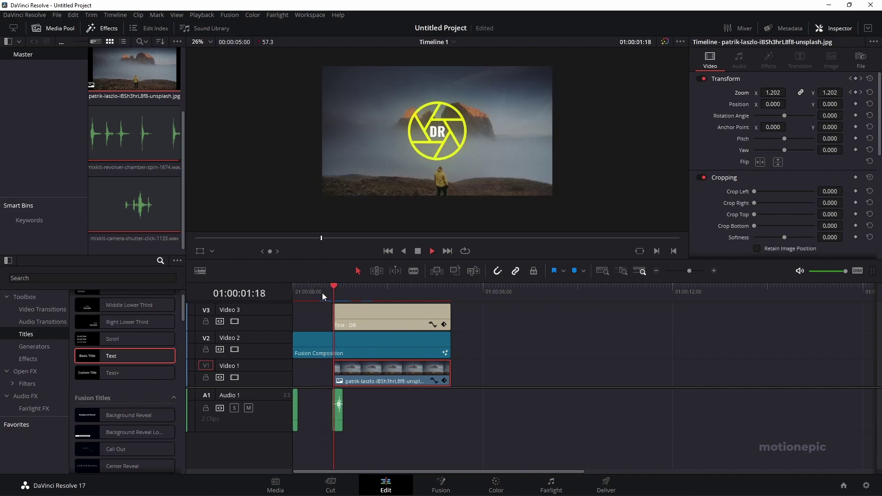
pyautogui.click(323, 297)
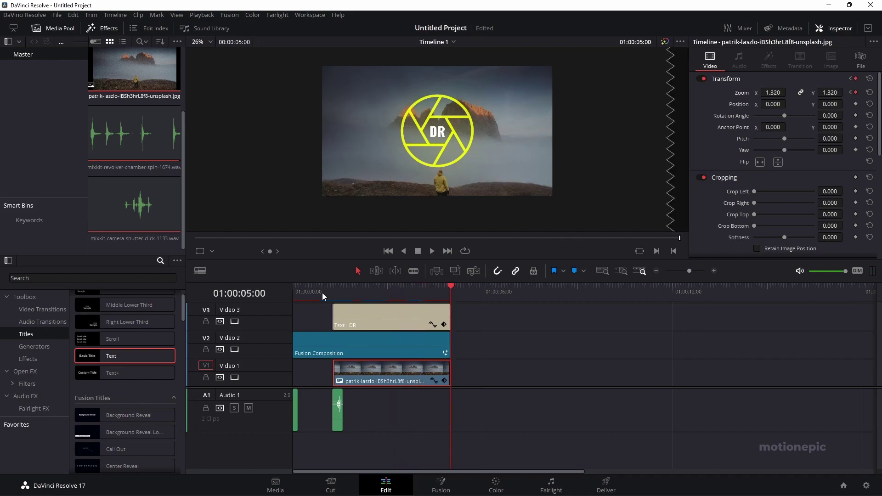
pyautogui.hotkey('ctrl', 's')
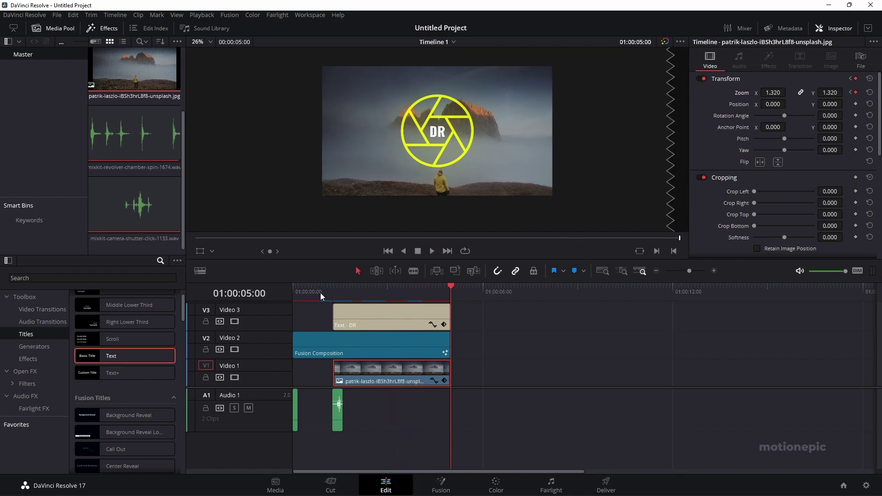